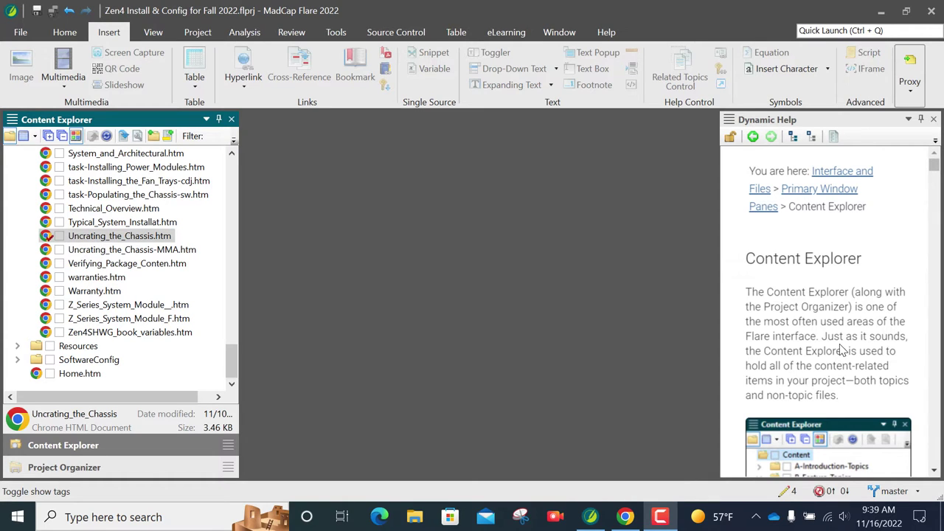
- Open Uncrating_the_Chassis.htm, delete the continued-from line and inline marker, and select the intro paragraph
double_click(119, 236)
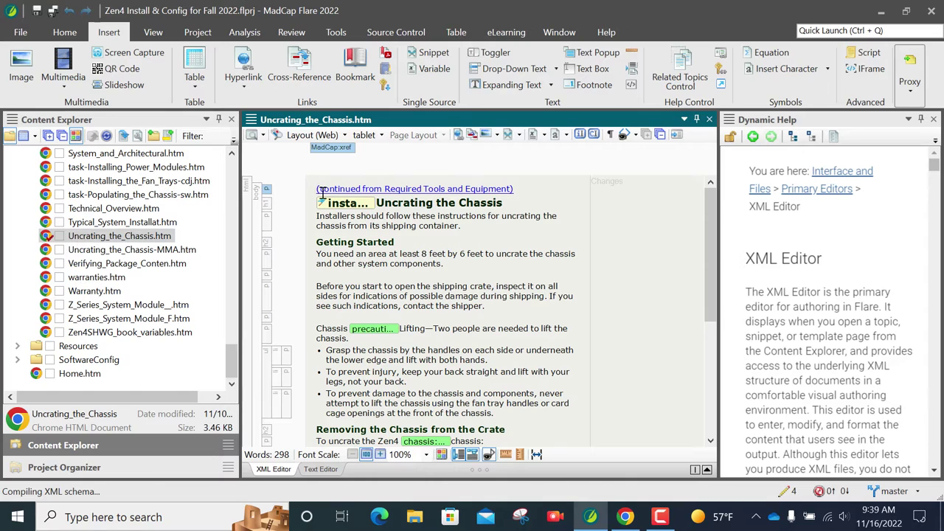
drag(314, 186, 609, 191)
key(Delete)
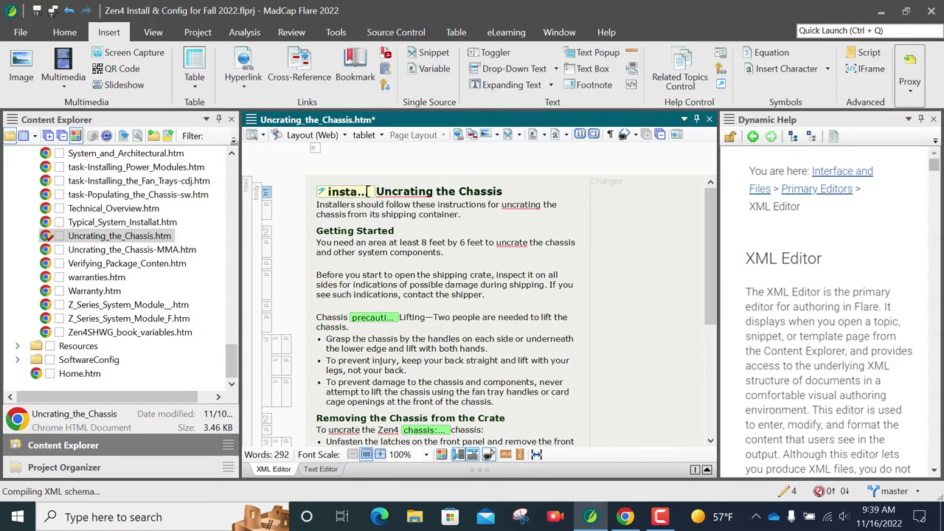
click(322, 193)
key(Delete)
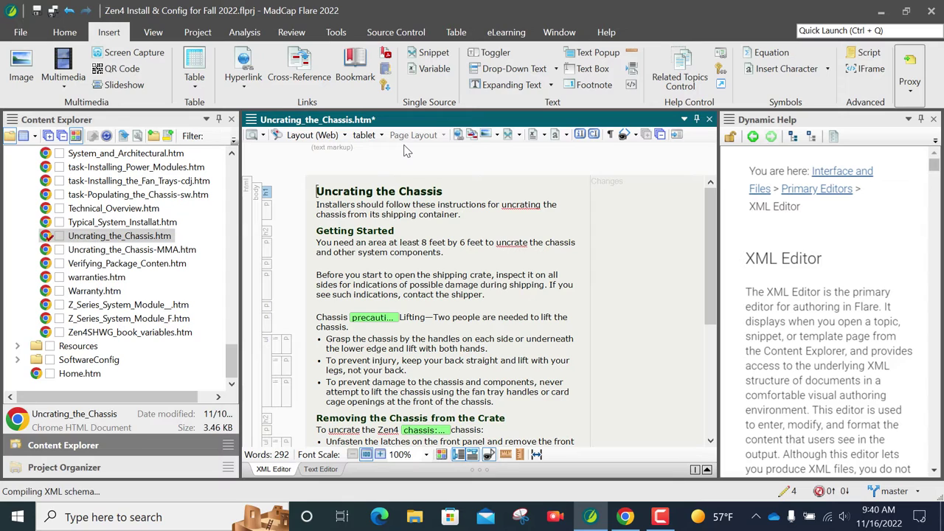
click(463, 213)
drag(463, 214, 316, 210)
key(ctrl+c)
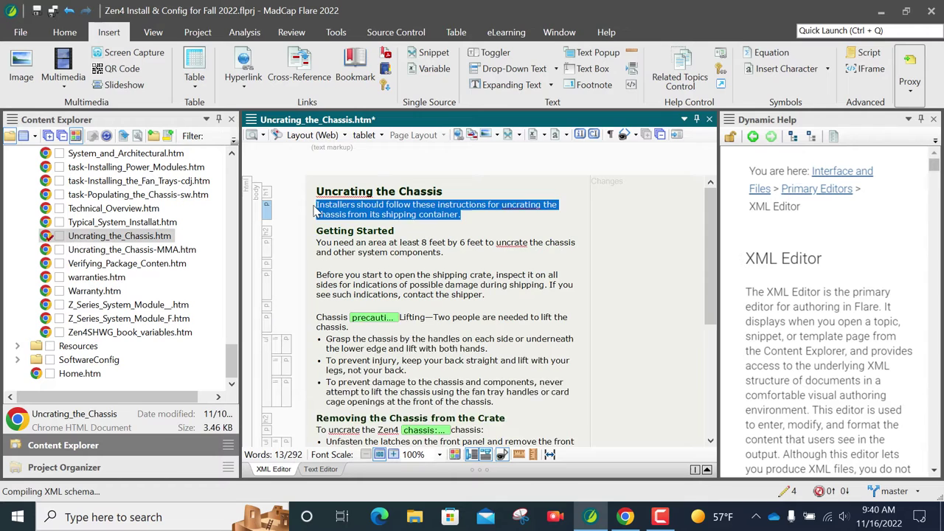
- Delete the intro paragraph and paste it as the topic's Short Description meta tag value
key(Delete)
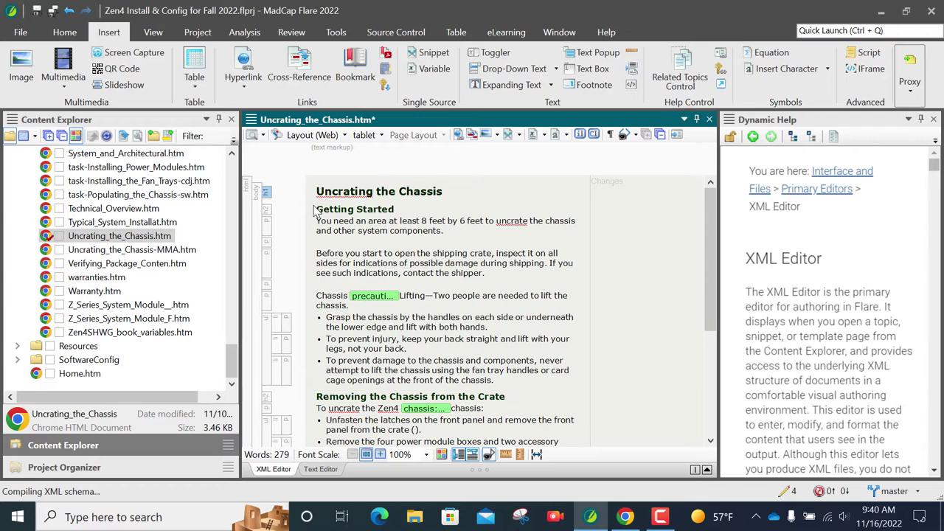
click(142, 142)
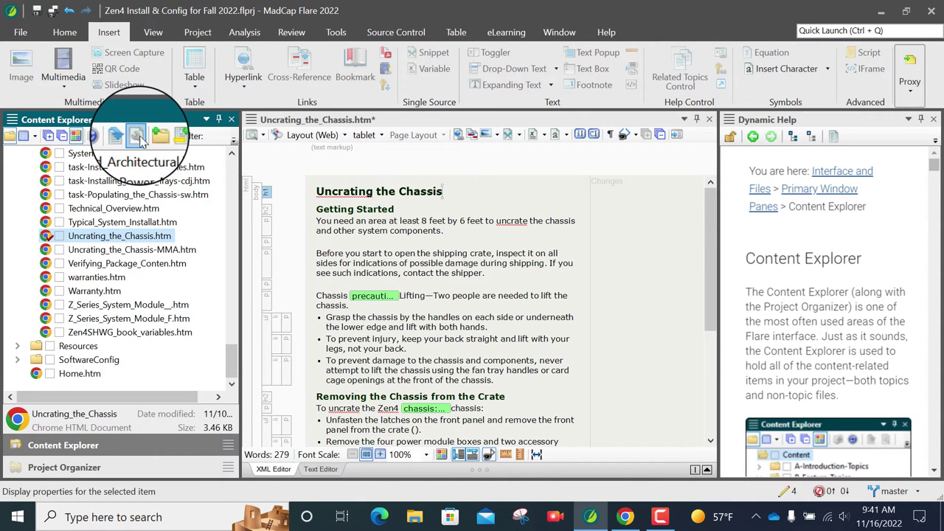
click(142, 142)
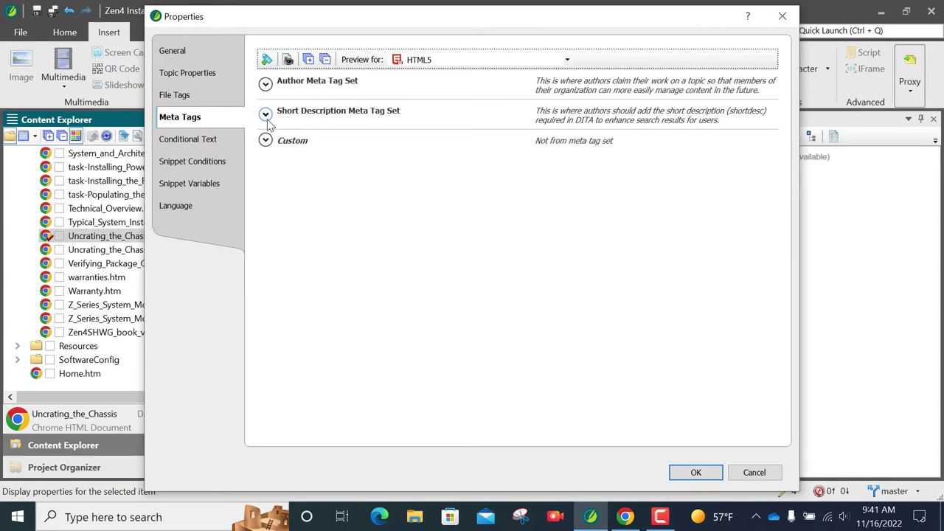
click(264, 114)
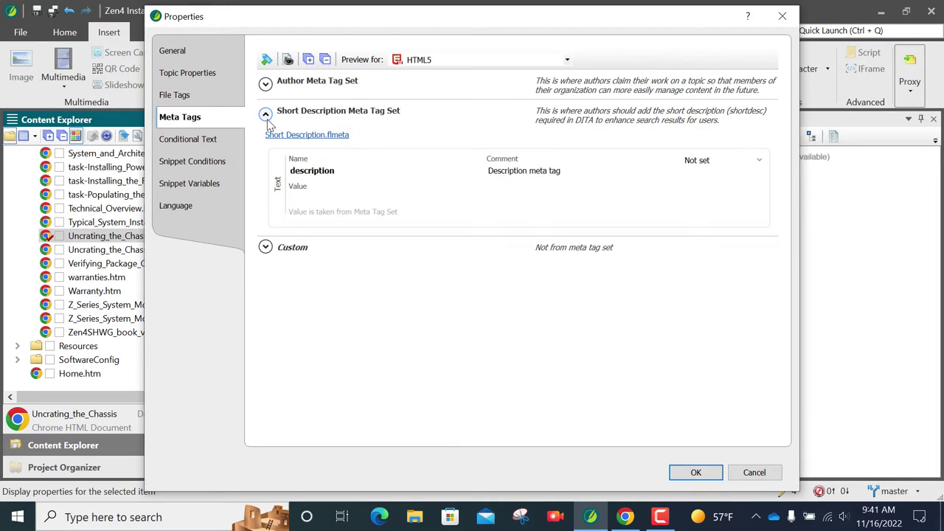
click(331, 199)
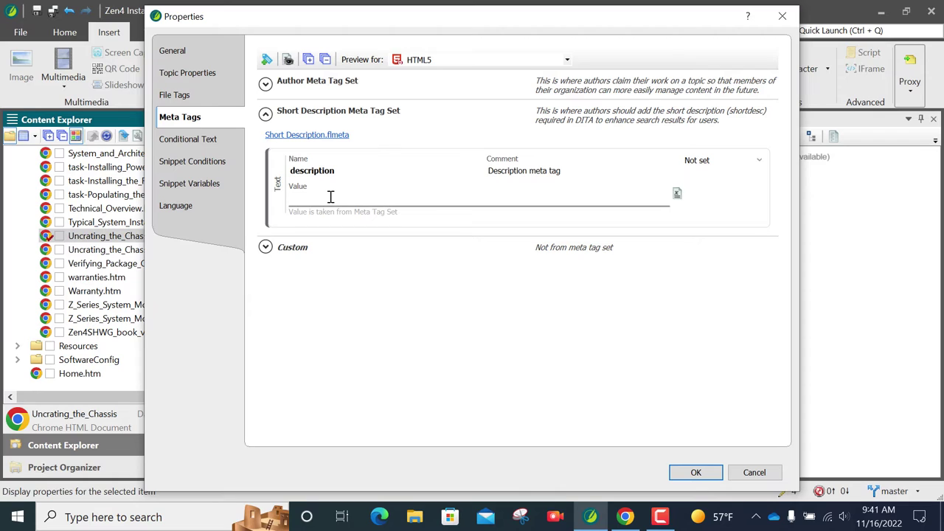
key(ctrl+v)
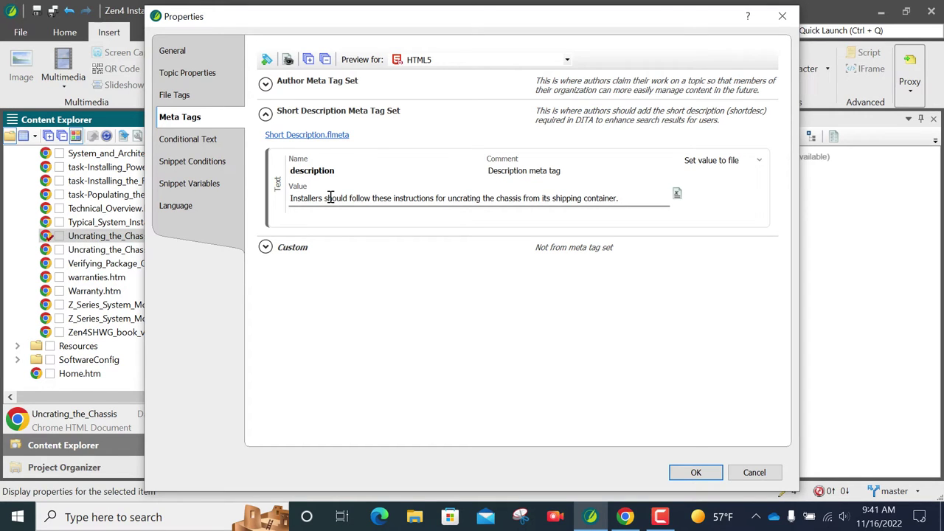
click(696, 472)
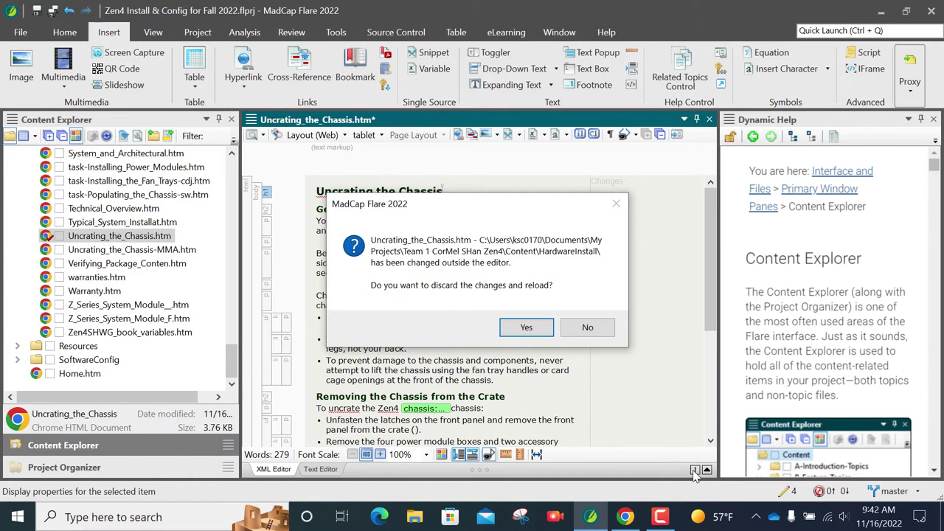
- Reload the topic from disk and remove the inline marker before the heading
click(526, 328)
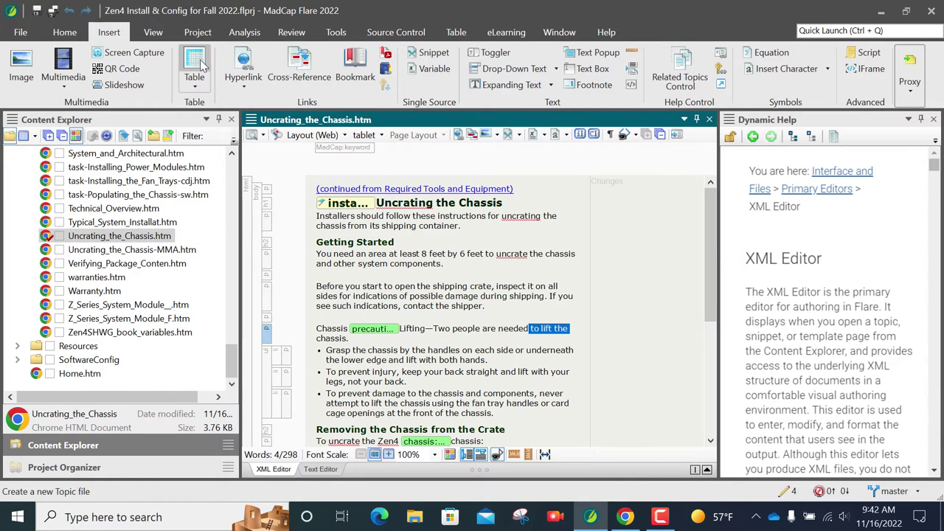
click(52, 10)
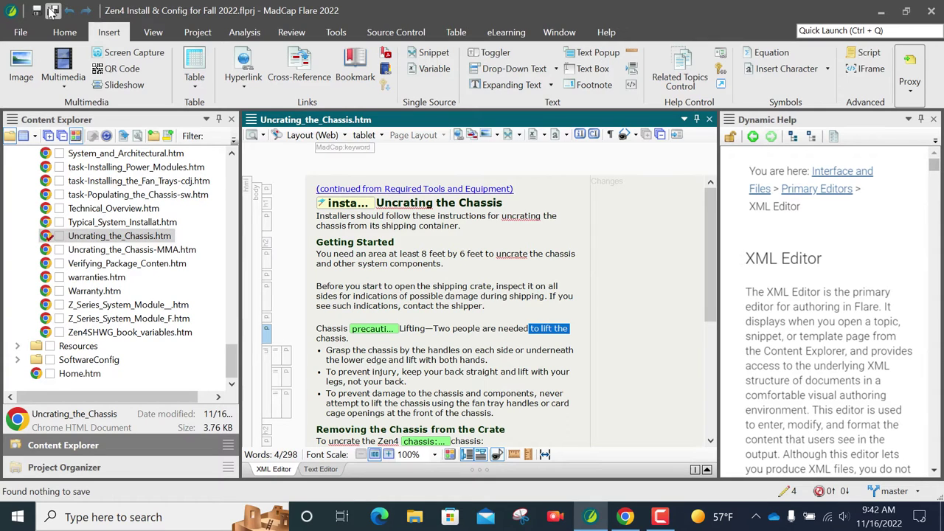
click(376, 204)
key(BackSpace)
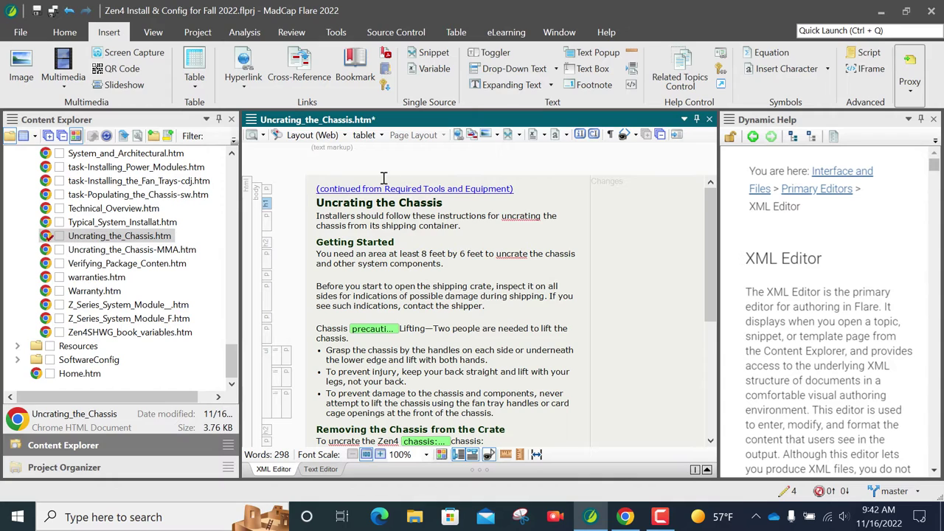
- Delete the continued-from line and intro paragraph, then save the topic
drag(319, 189, 527, 196)
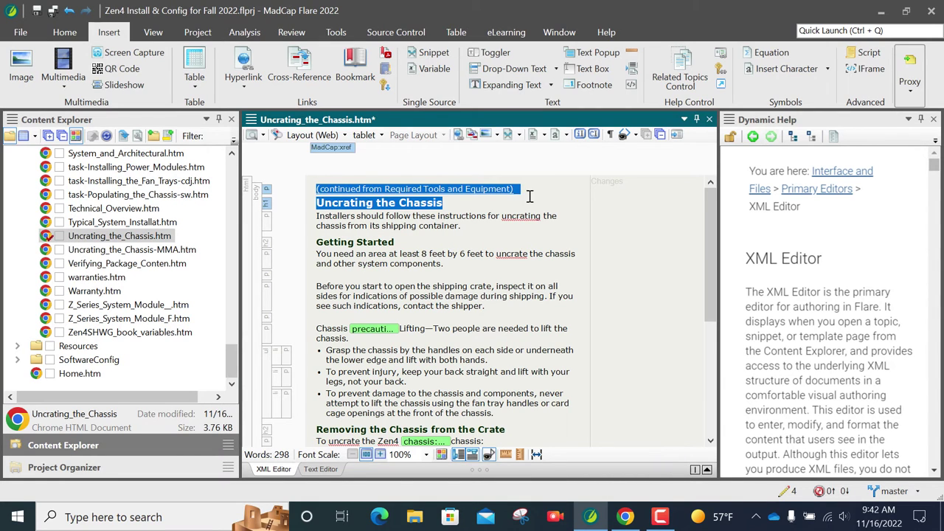
key(Delete)
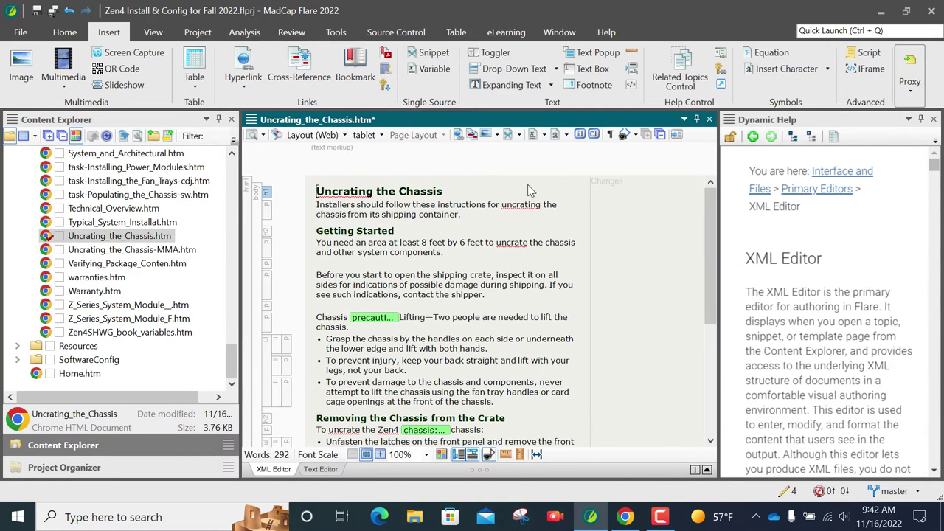
drag(467, 216, 313, 211)
key(Delete)
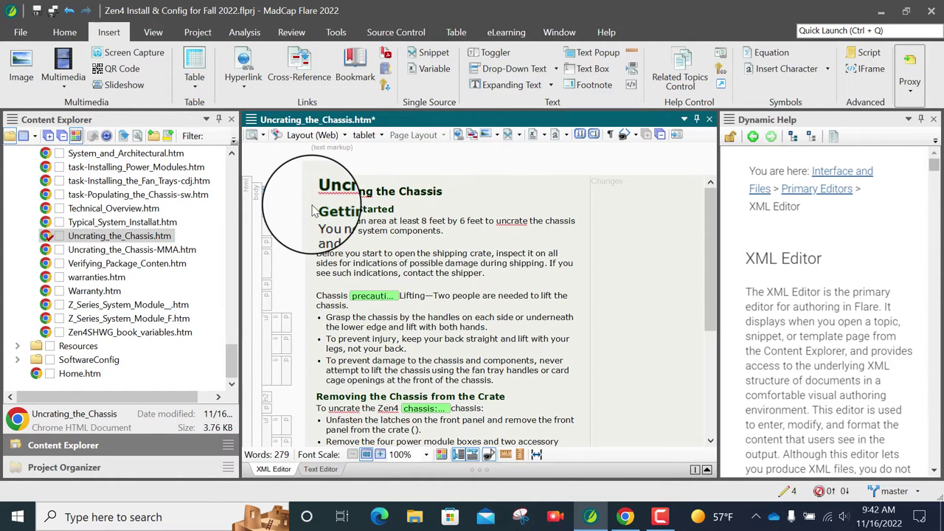
click(53, 12)
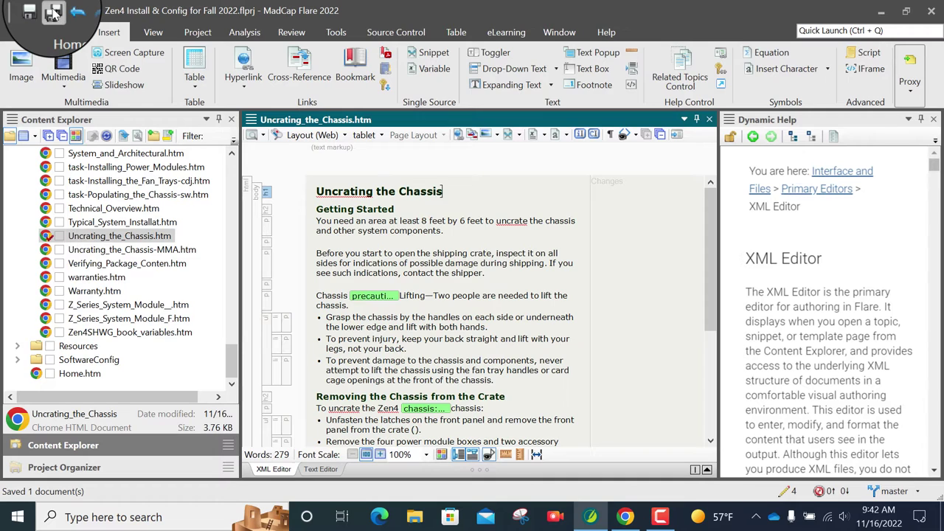
- Set the topic's Author meta tag value to KSC in its properties
click(138, 144)
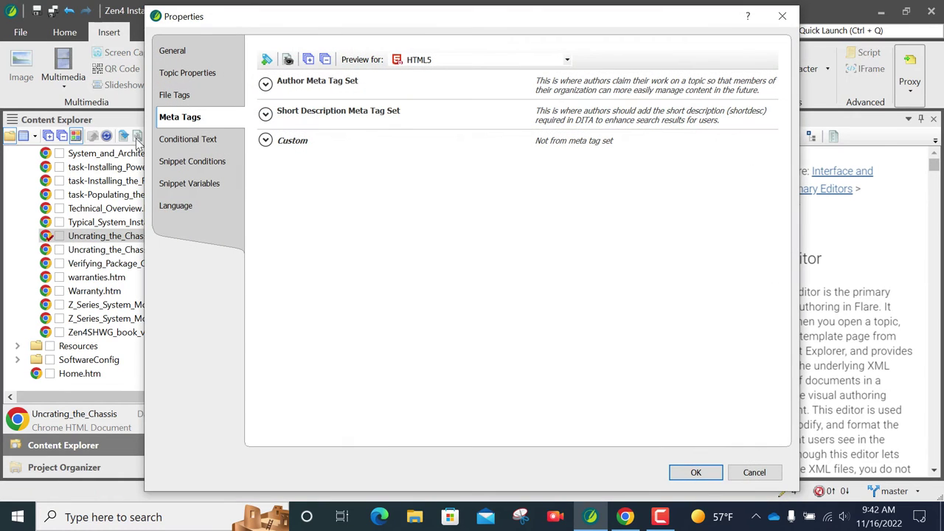
click(266, 86)
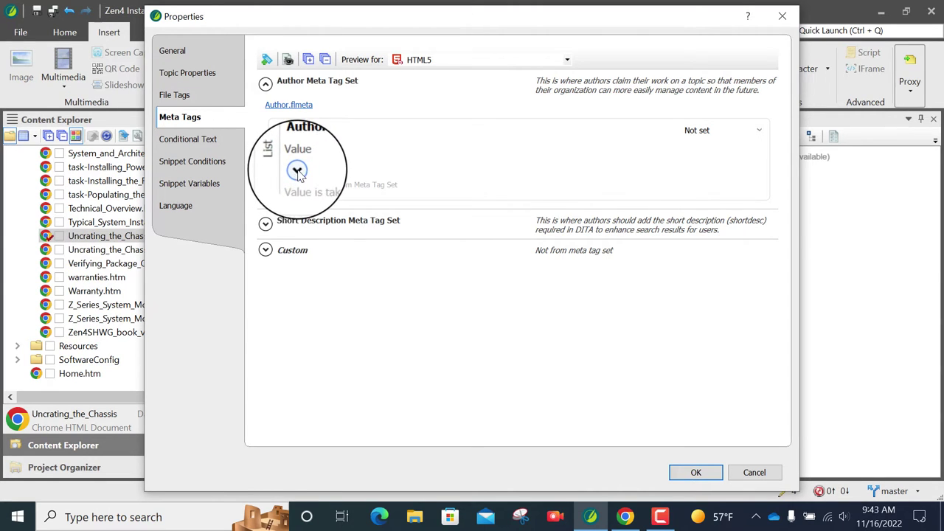
click(298, 171)
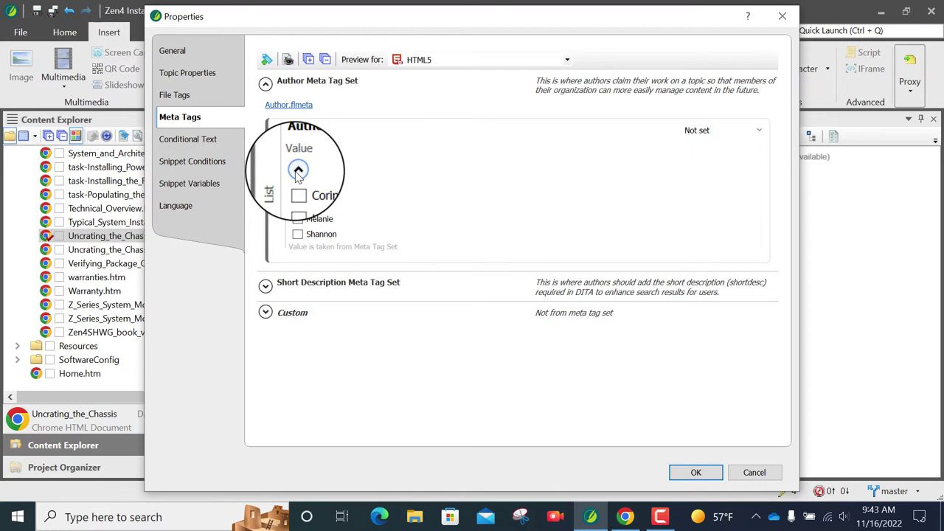
click(298, 206)
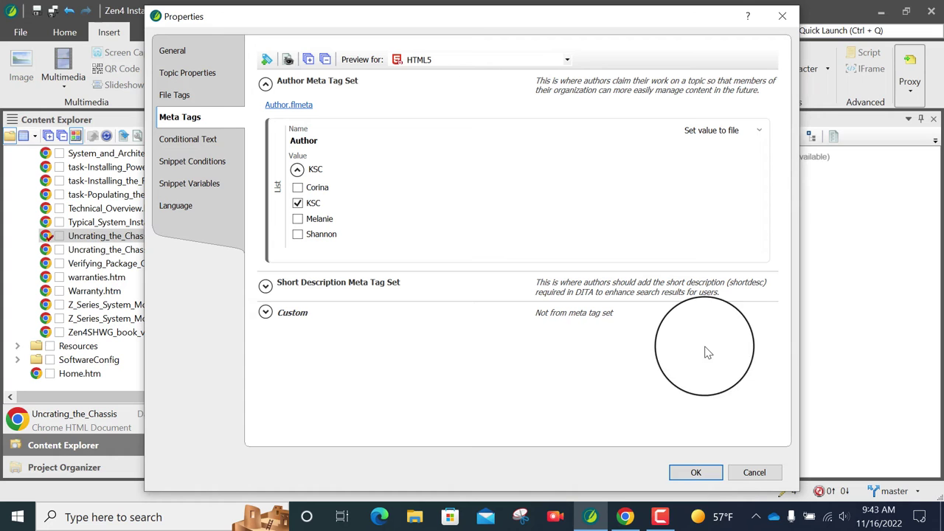
click(701, 476)
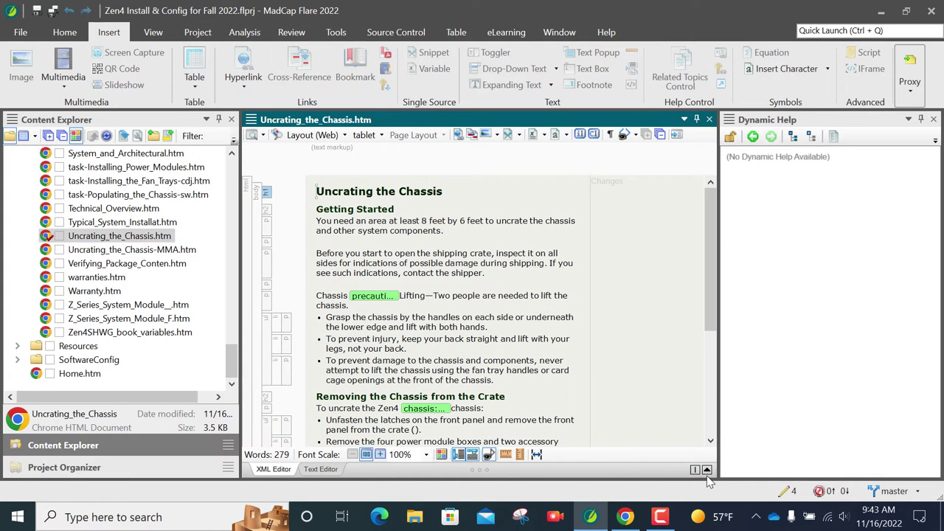
click(54, 12)
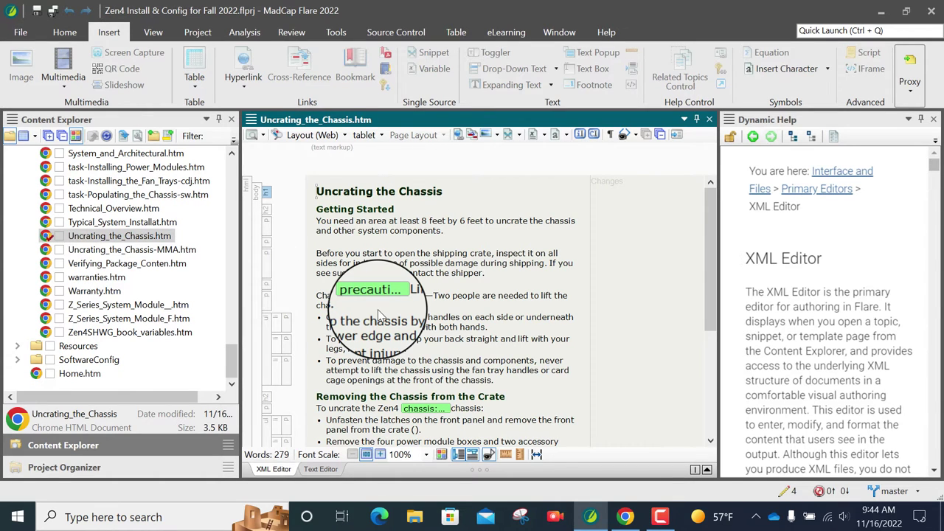
click(425, 412)
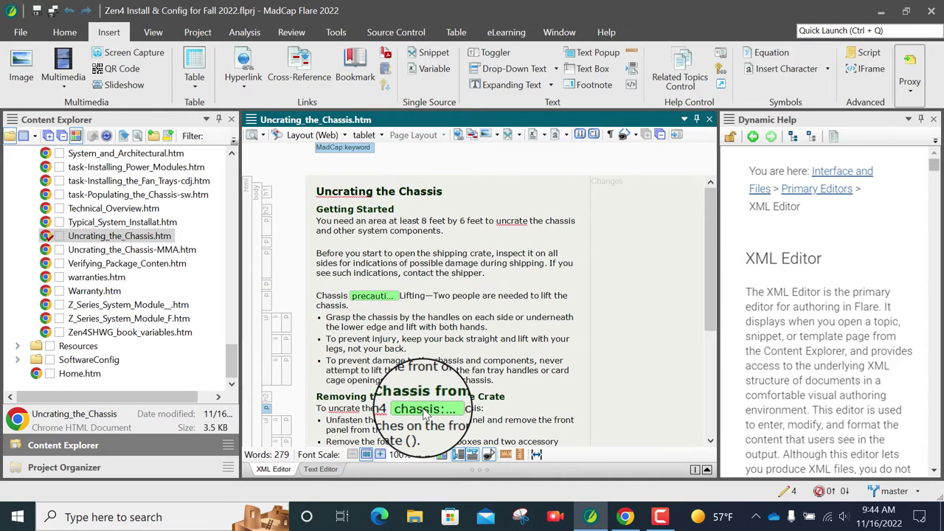
right_click(425, 413)
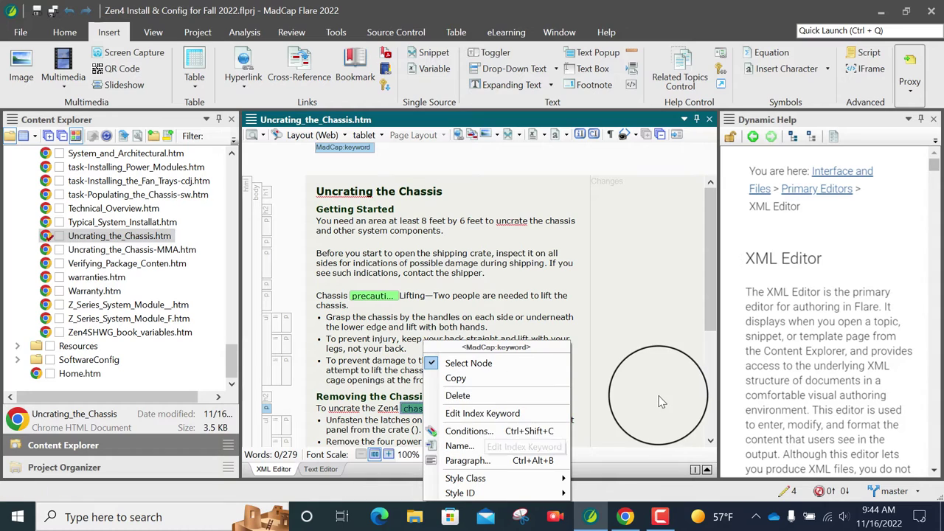
click(439, 413)
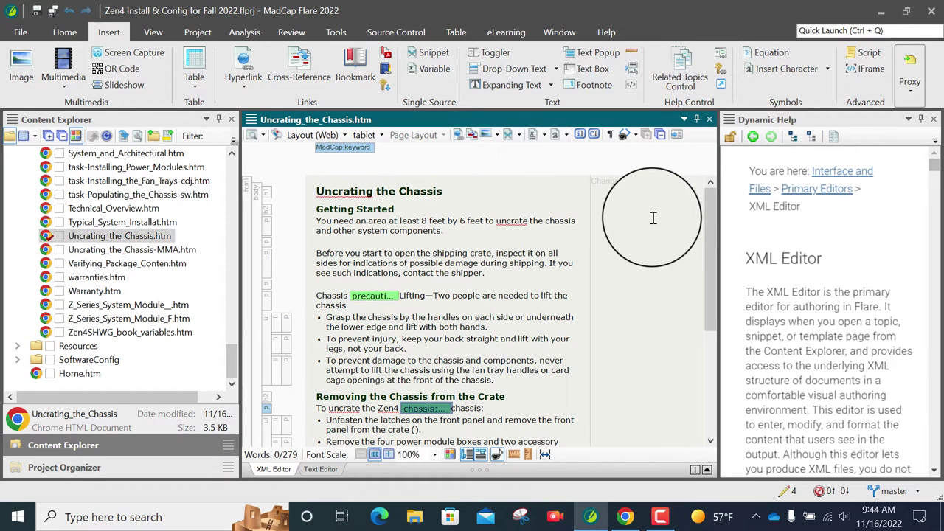
- Add an index keyword for 'damage' in the second paragraph and save the topic
click(446, 263)
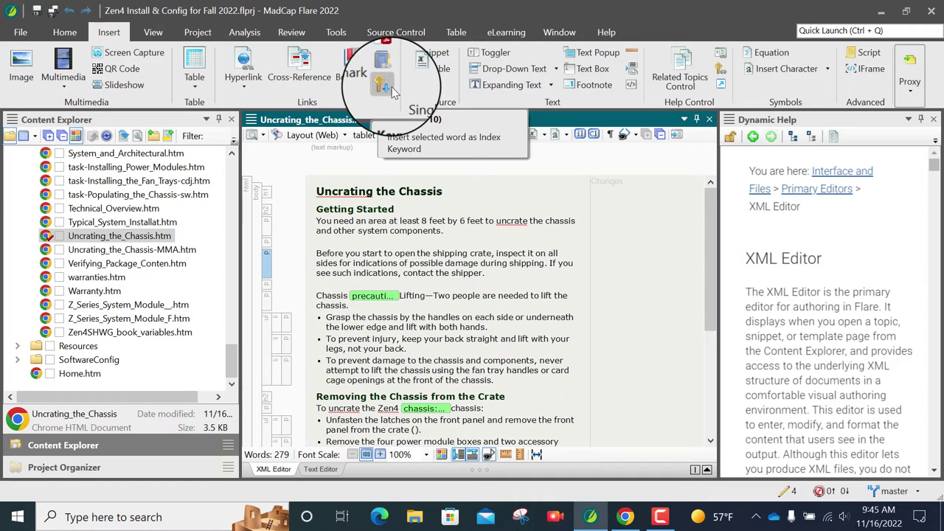
click(393, 91)
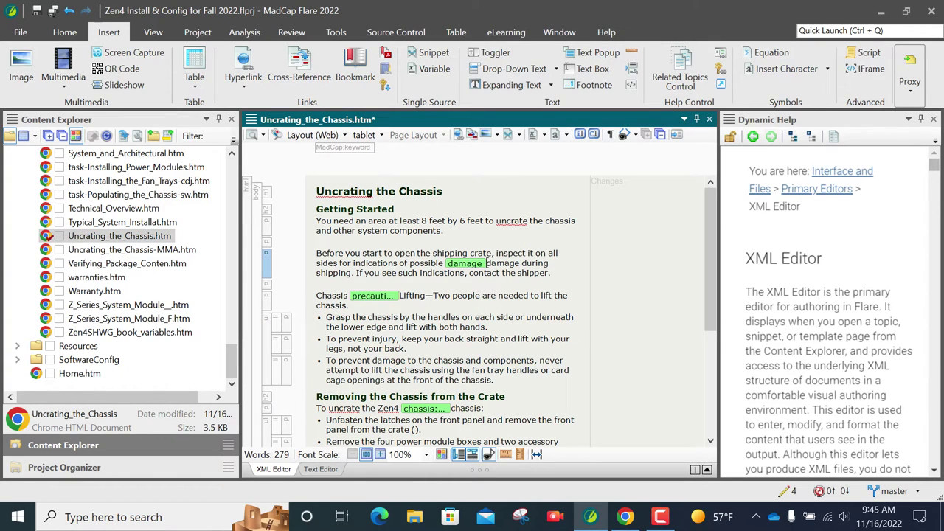
click(53, 11)
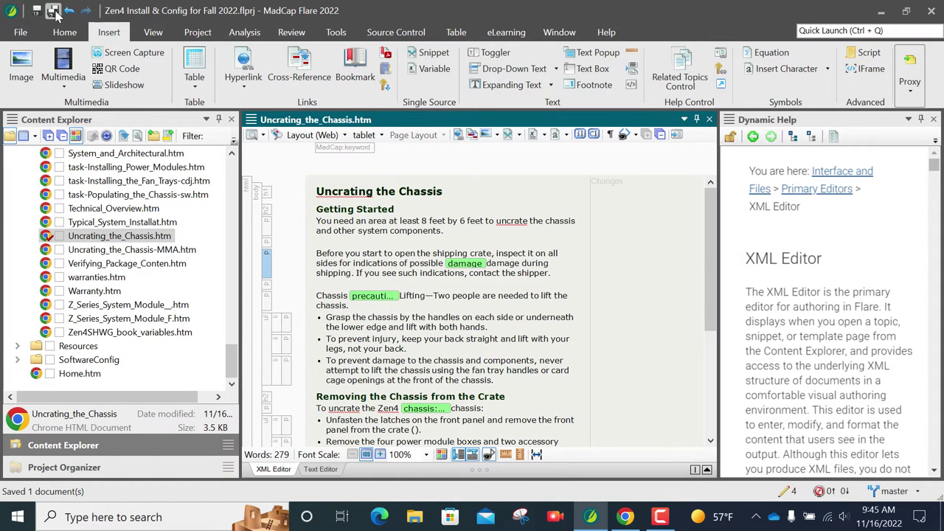
- Preview the topic as the primary HTML5 output, then switch the preview target to PDF
click(252, 135)
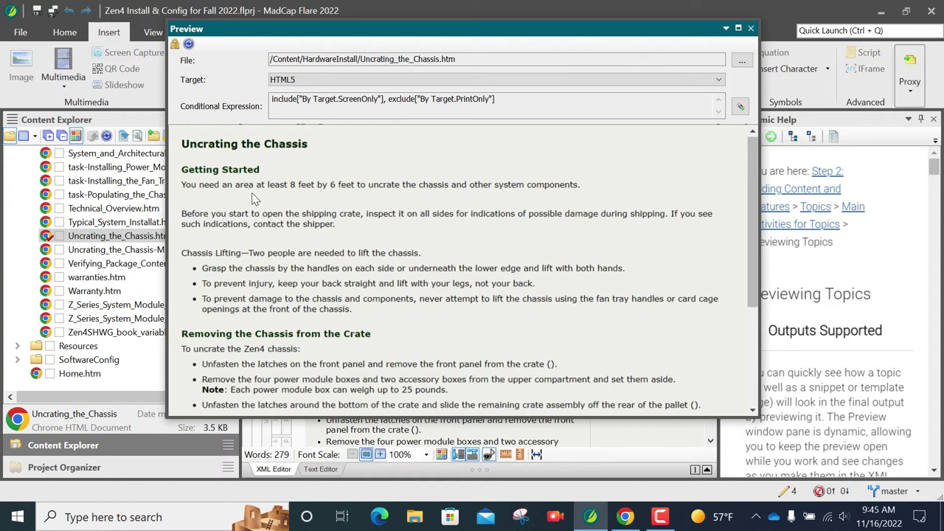
click(718, 80)
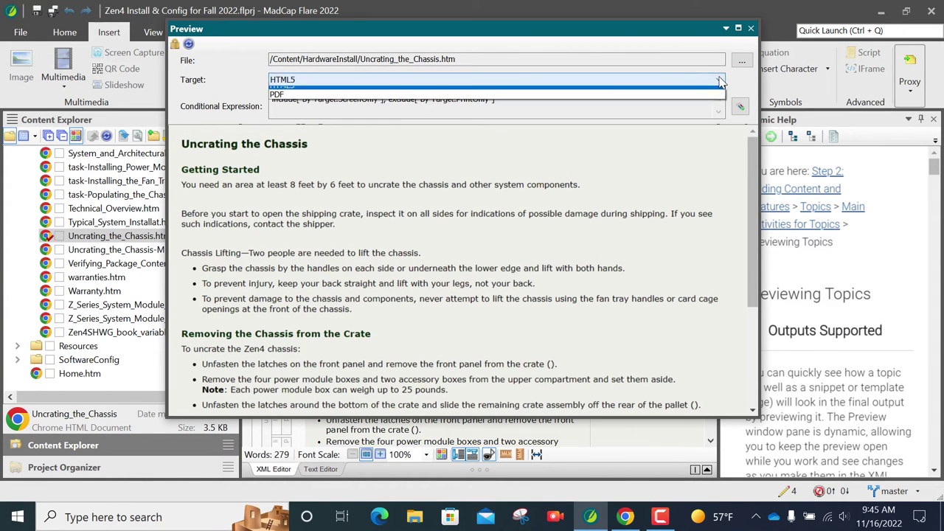
click(680, 102)
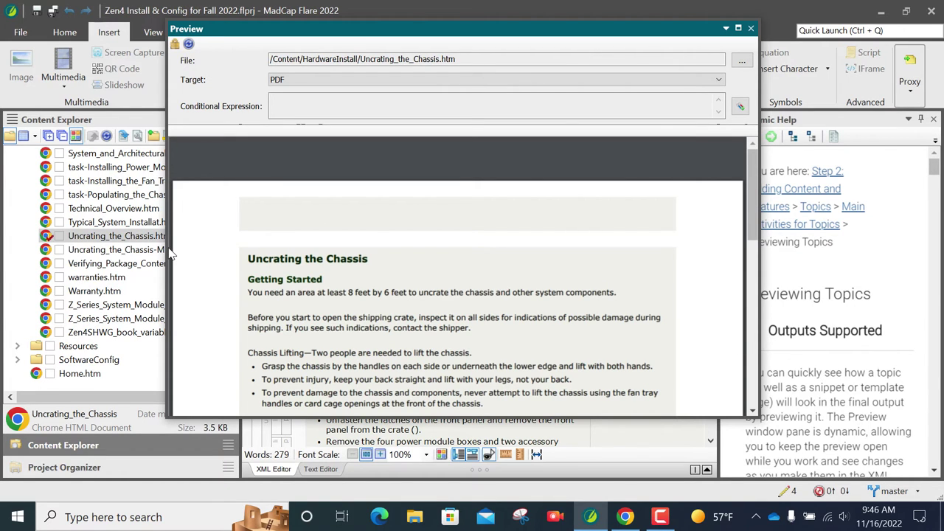
mouse_move(708, 298)
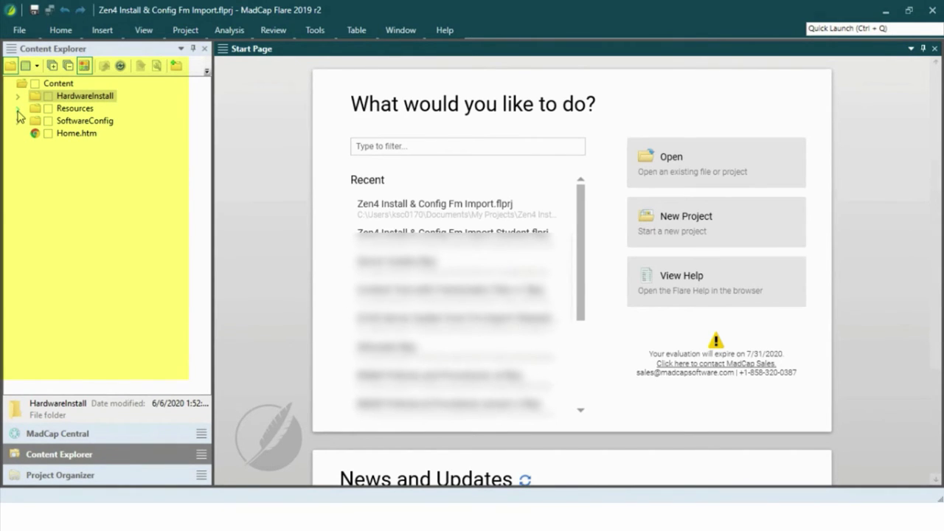
- Expand Resources, briefly open PageLayouts, and reveal the Stylesheets folder with MainStyles.css
click(18, 108)
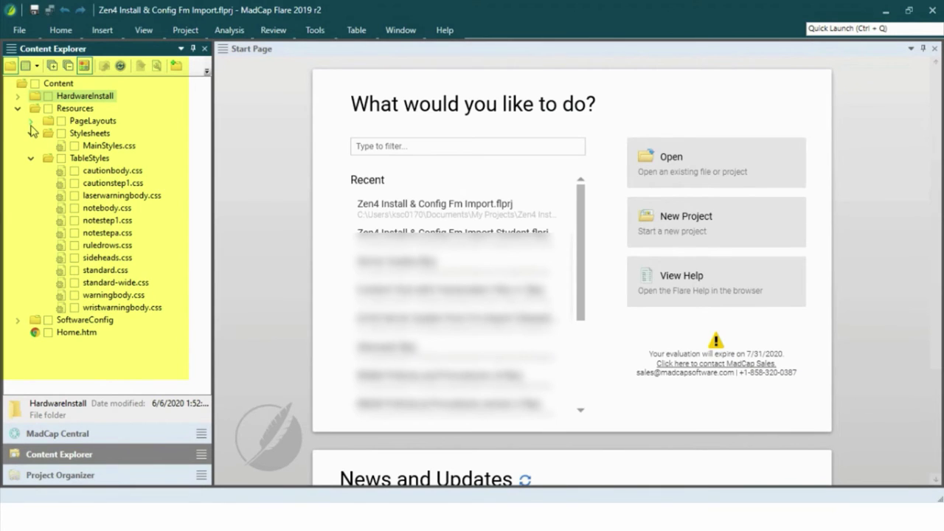
click(31, 124)
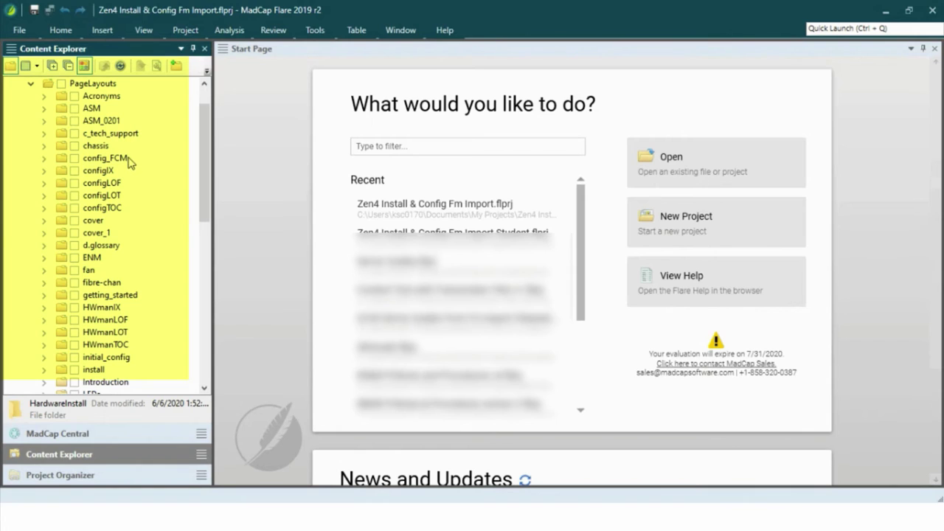
scroll(129, 161, down, 2)
scroll(129, 162, up, 2)
click(31, 84)
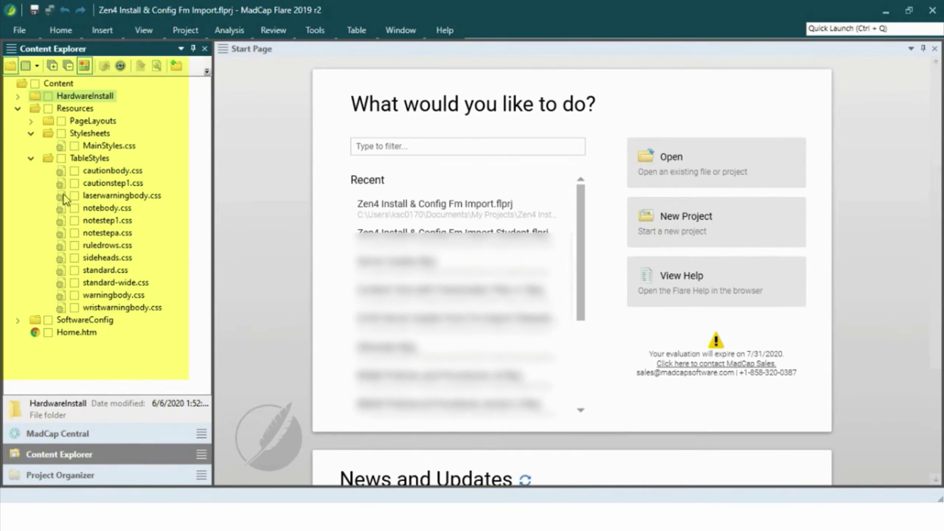
- Open MainStyles.css and set the p style's font family to Calibri
click(30, 158)
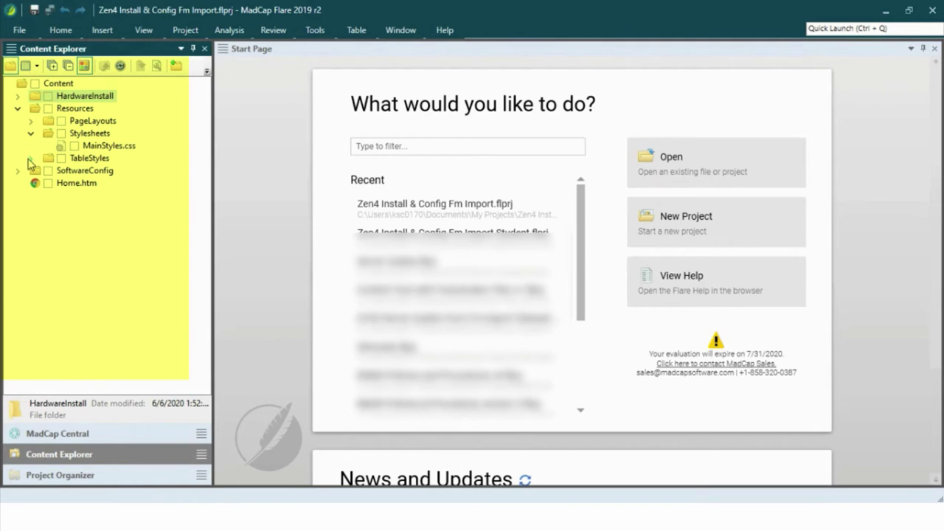
double_click(130, 148)
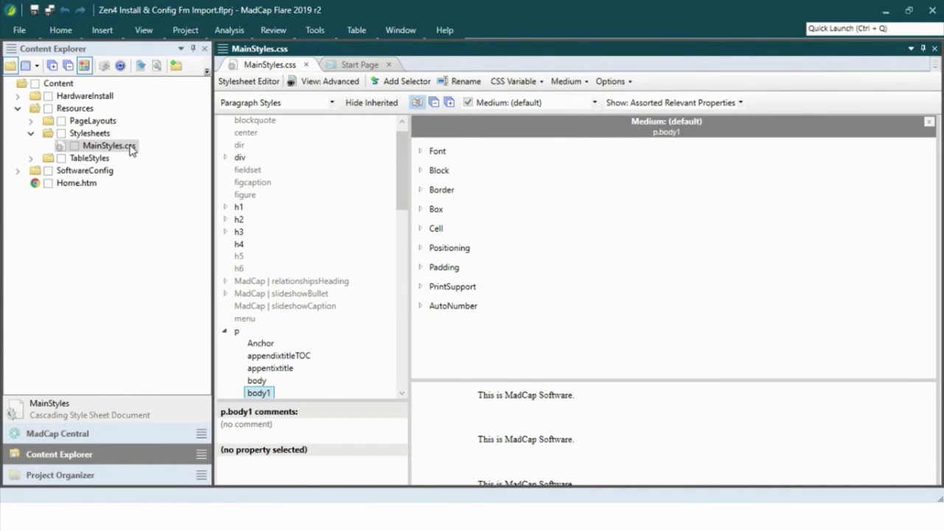
click(238, 332)
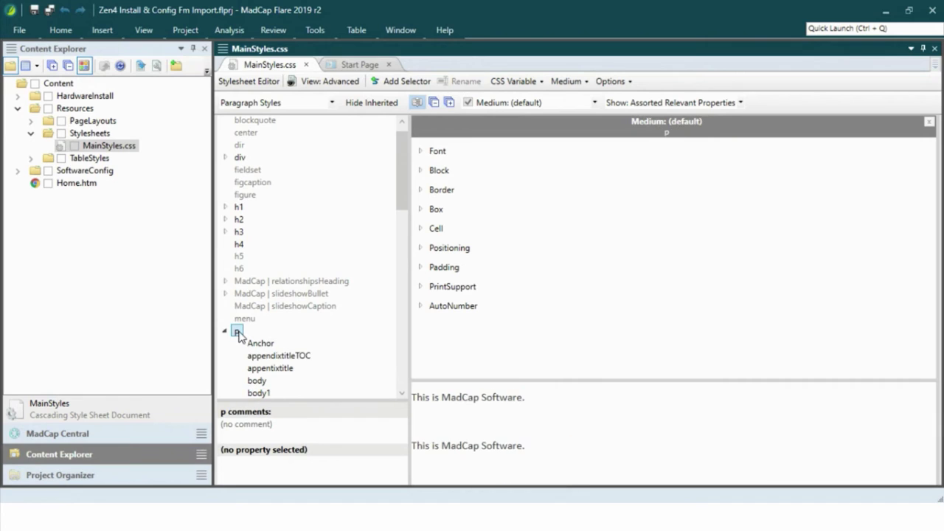
click(421, 152)
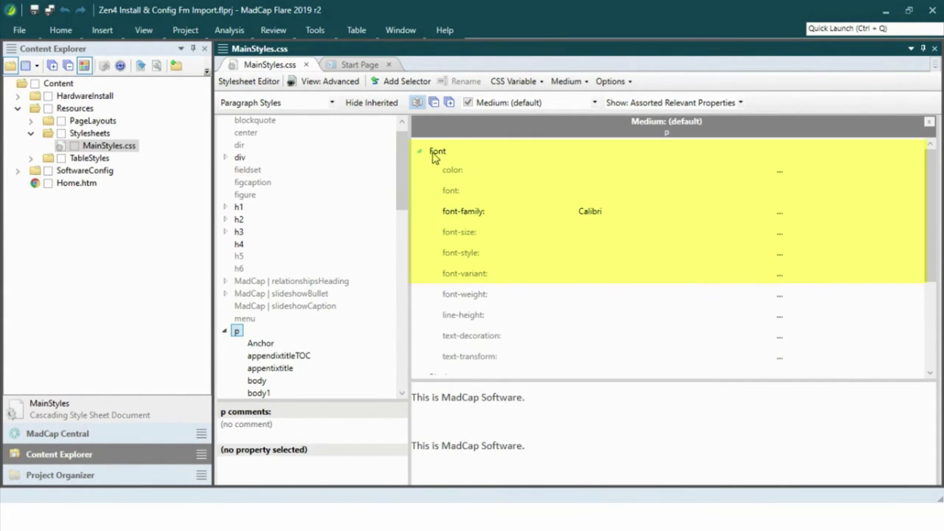
click(780, 212)
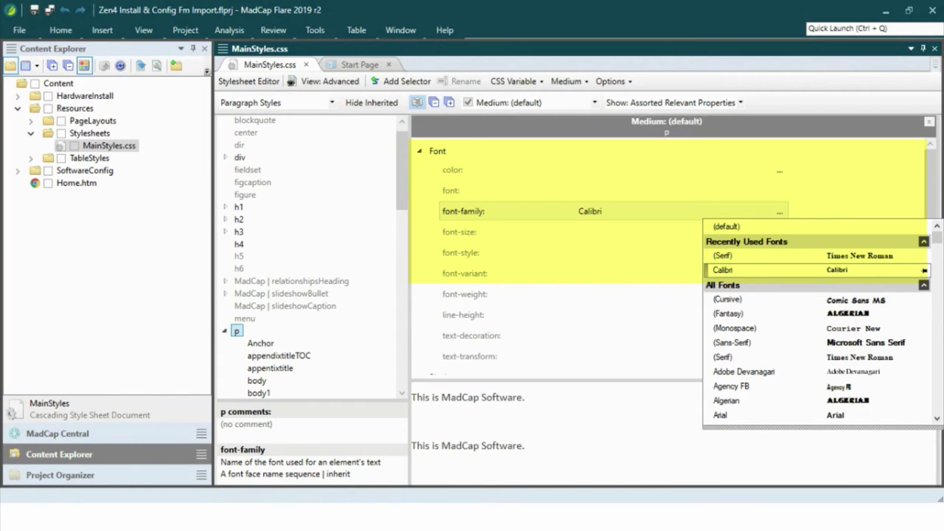
click(738, 270)
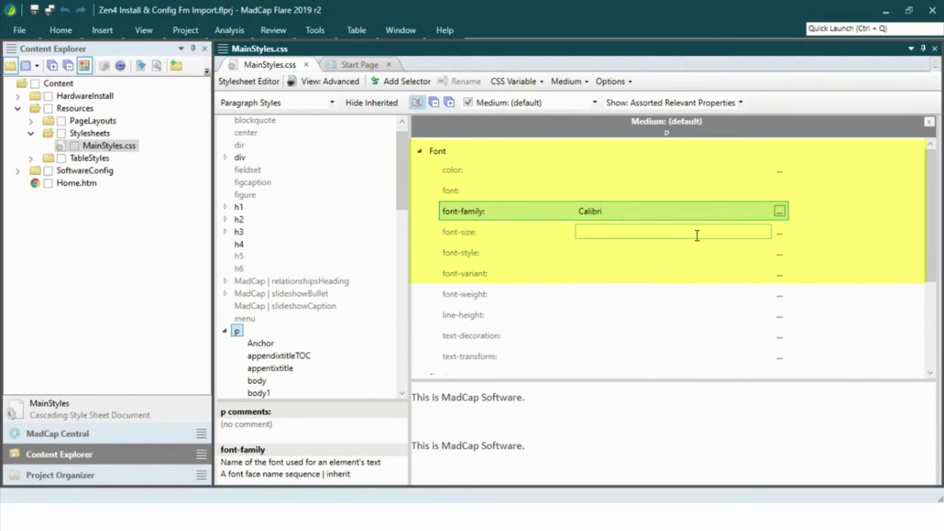
- Change the body1 style's font family from serif to Calibri
click(262, 391)
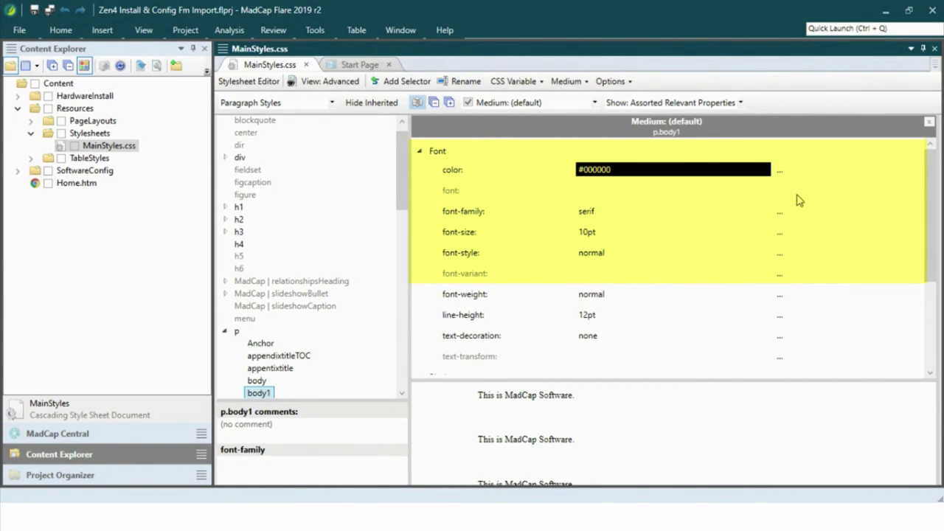
click(780, 212)
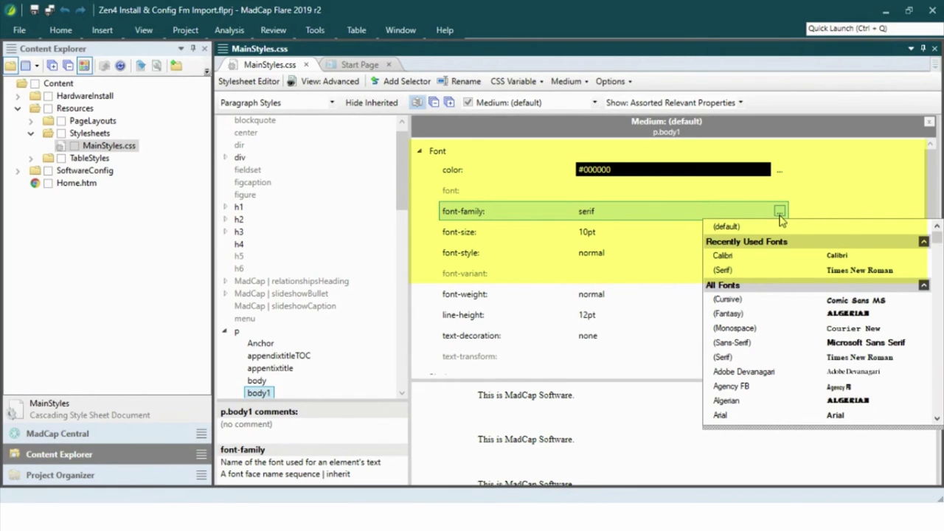
click(924, 255)
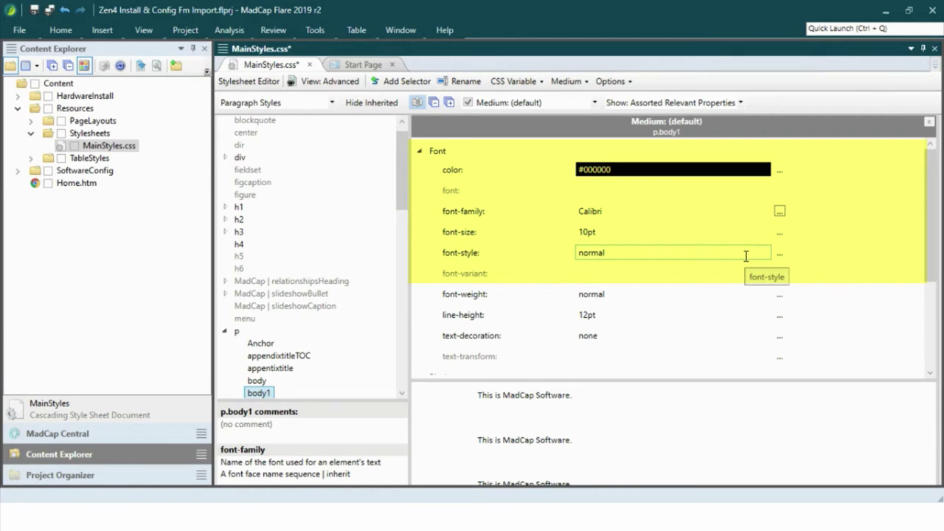
- Show the print medium alongside default and give body1 a serif print font
click(594, 104)
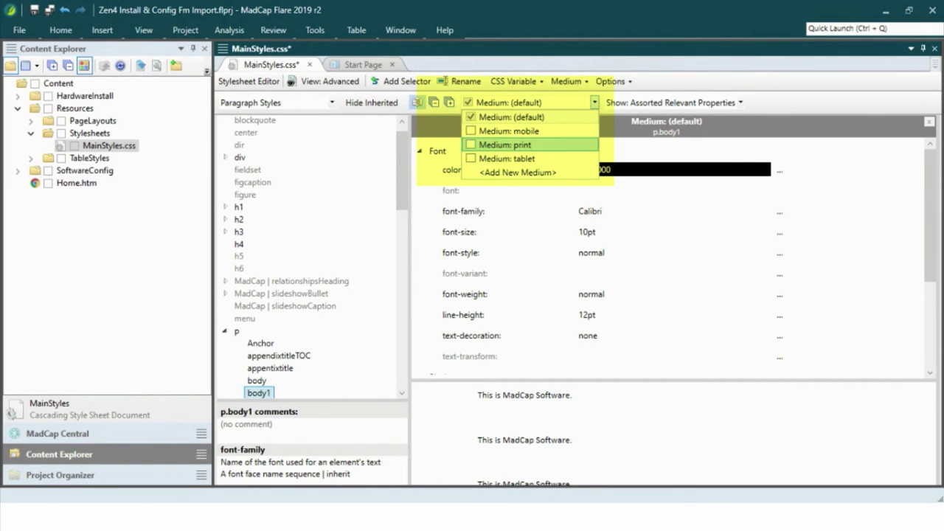
click(470, 145)
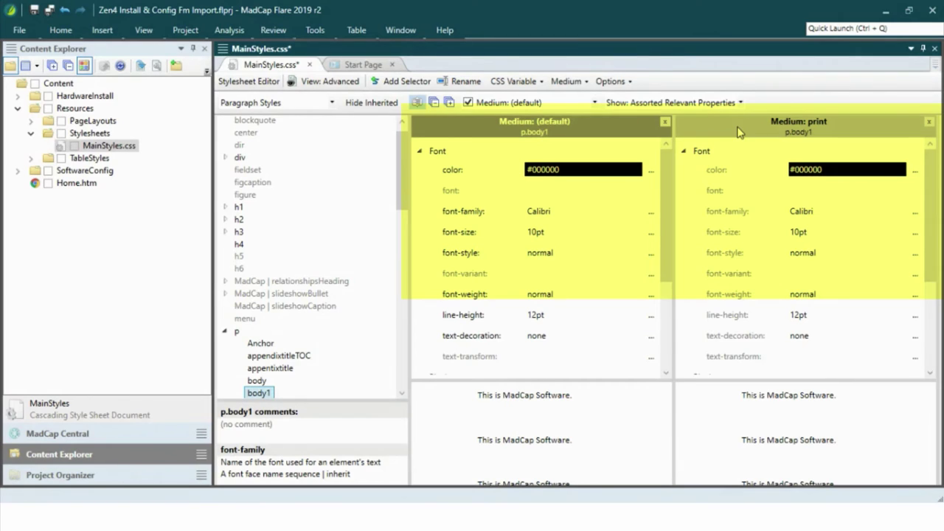
click(914, 212)
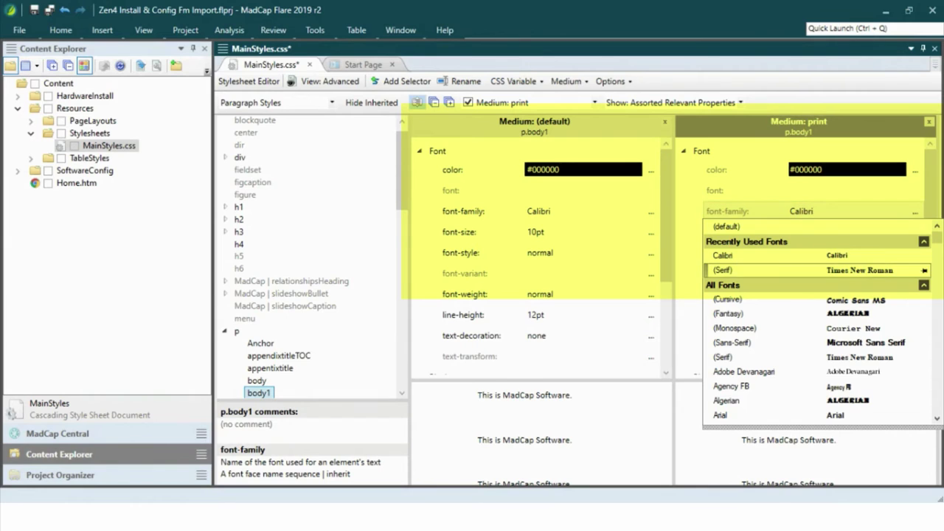
click(923, 269)
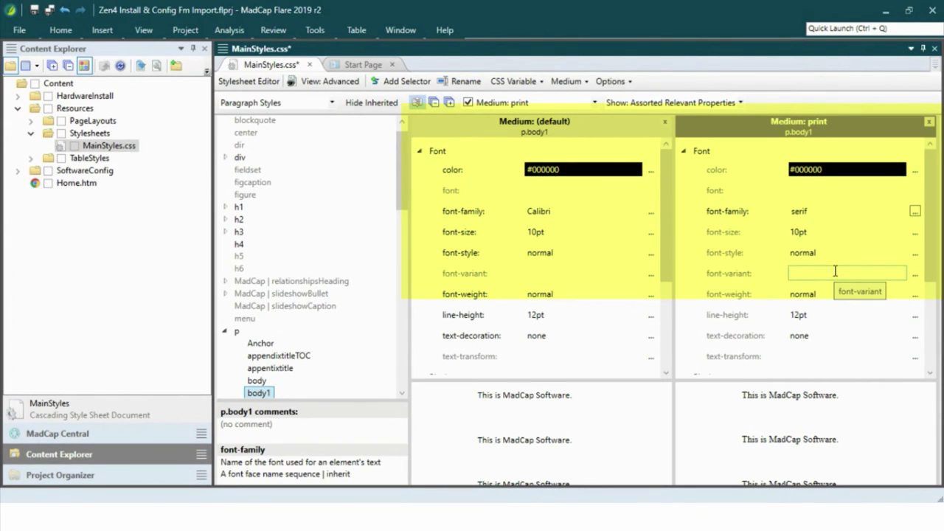
- Give the p style a serif print font and compare print and default sample text
click(238, 333)
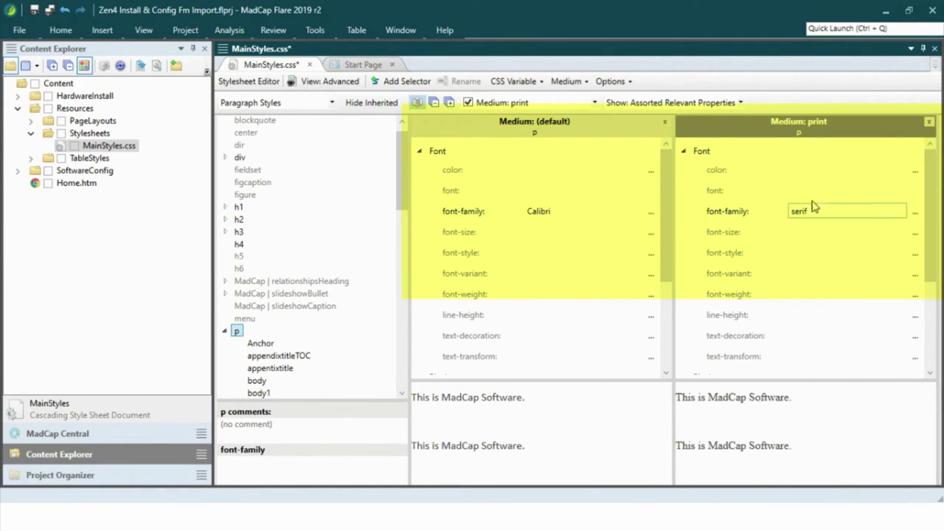
click(914, 213)
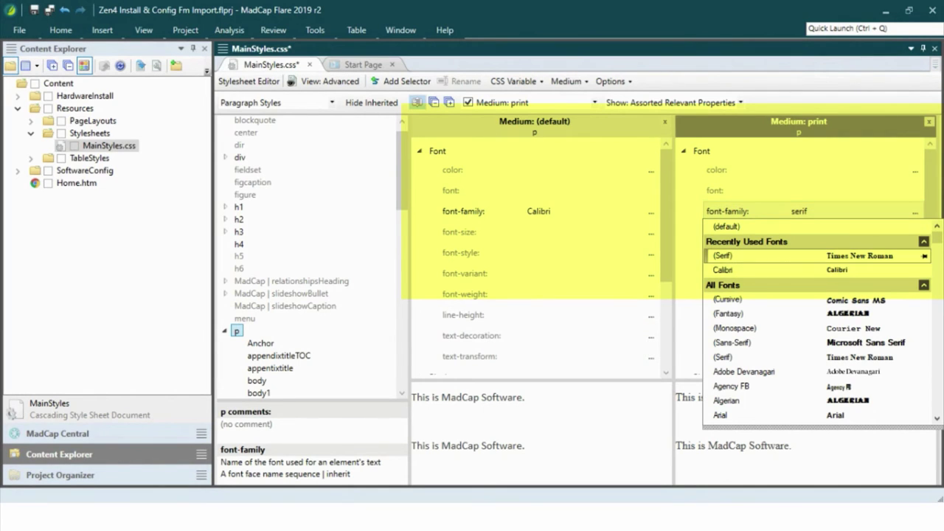
click(853, 253)
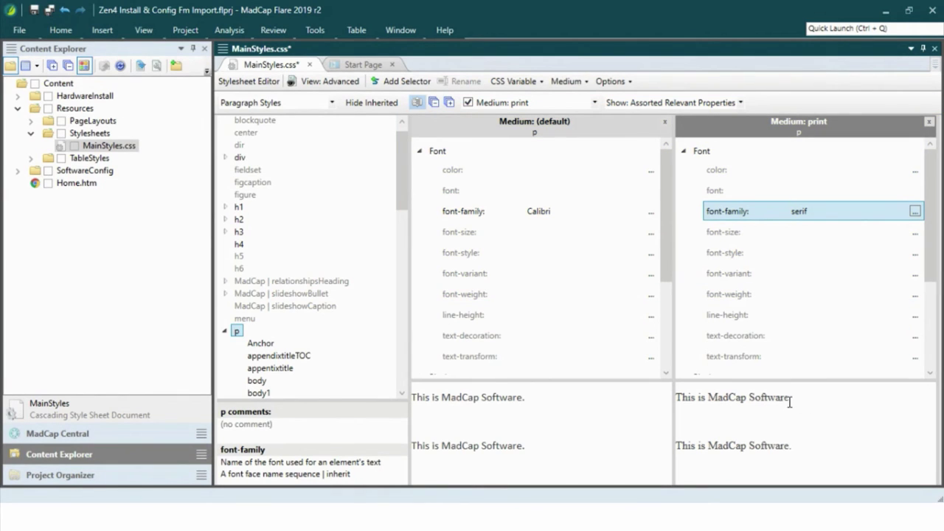
drag(792, 396, 683, 399)
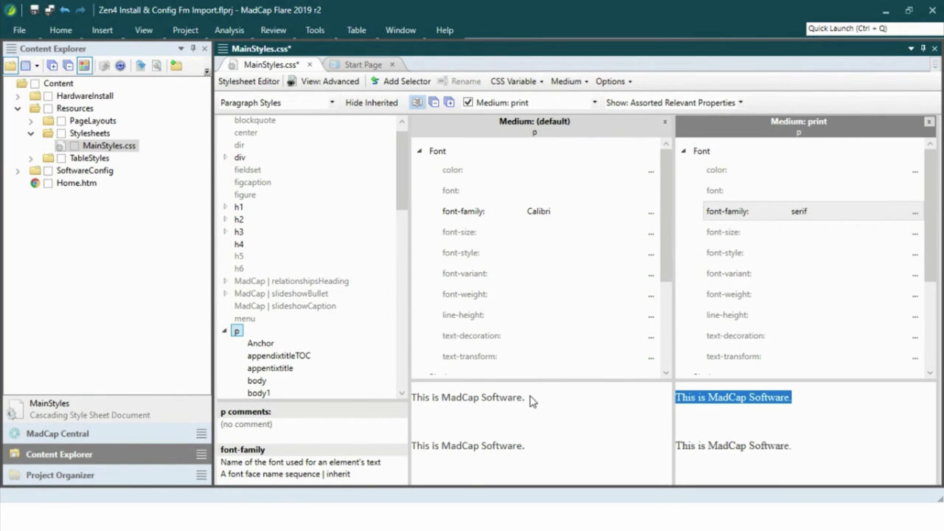
drag(525, 398, 414, 407)
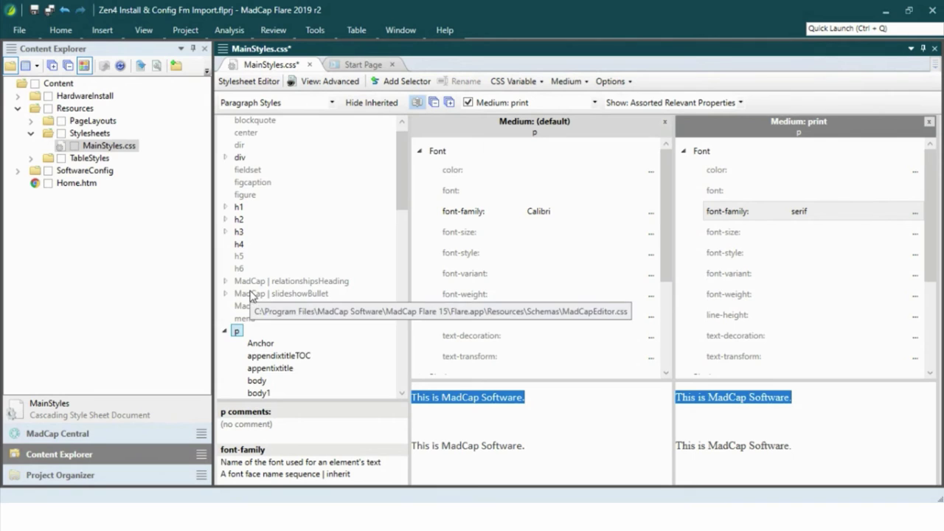
scroll(251, 298, down, 12)
scroll(251, 295, up, 5)
scroll(251, 294, up, 4)
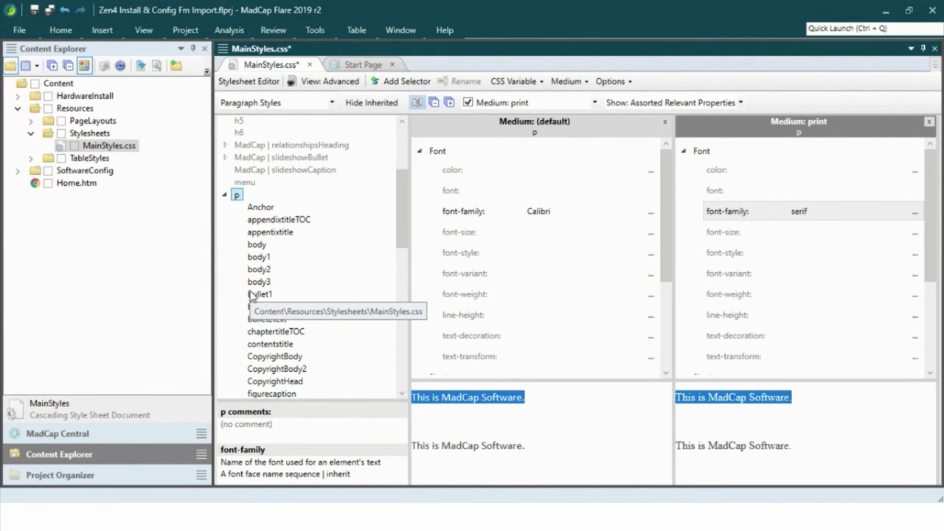
scroll(251, 295, down, 8)
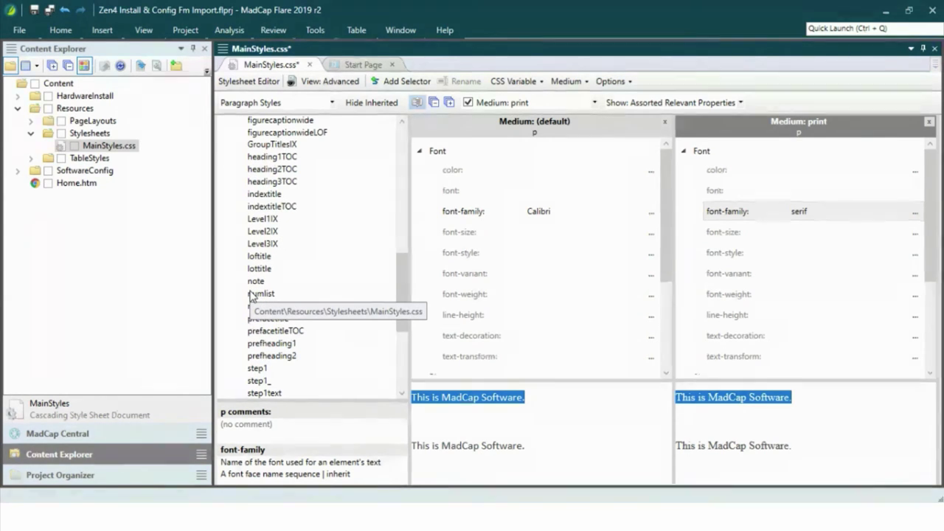
scroll(251, 295, down, 5)
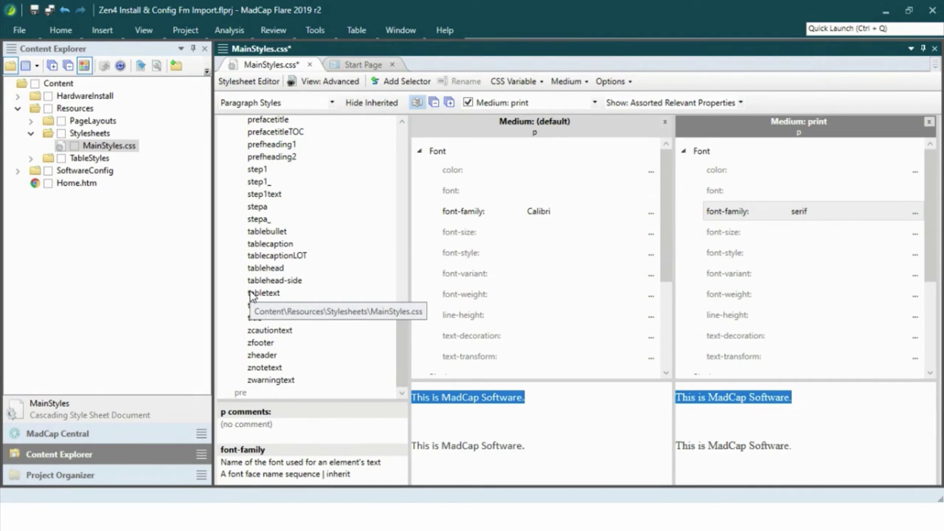
scroll(250, 295, up, 1)
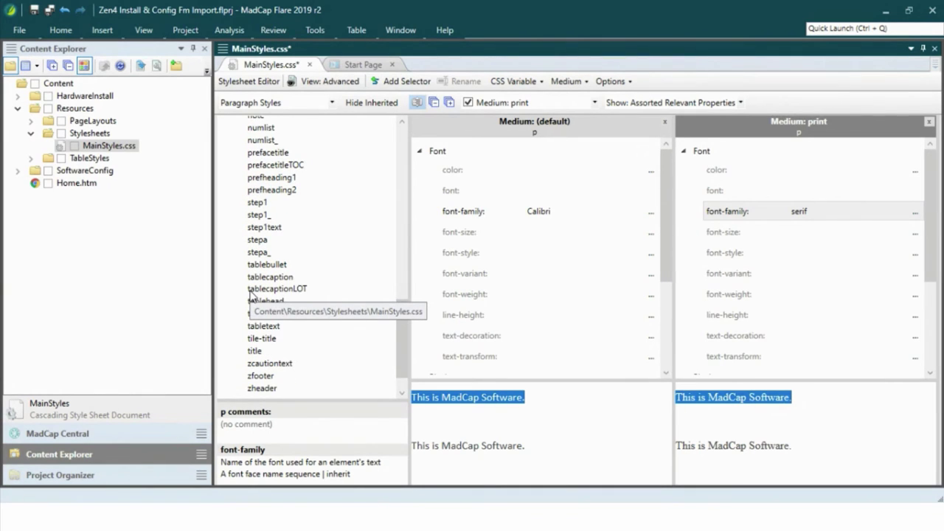
drag(403, 327, 395, 213)
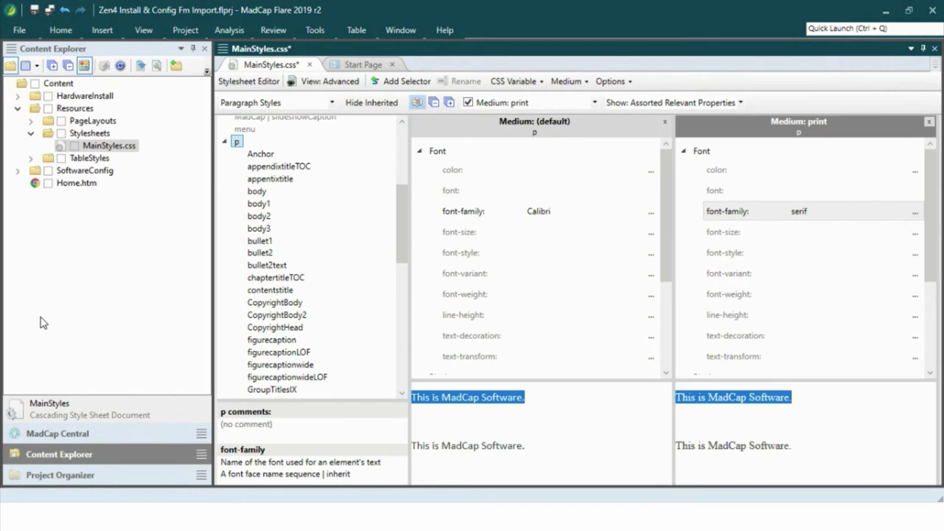
- Open System_and_Architectural.htm from HardwareInstall and save all pending changes
click(30, 96)
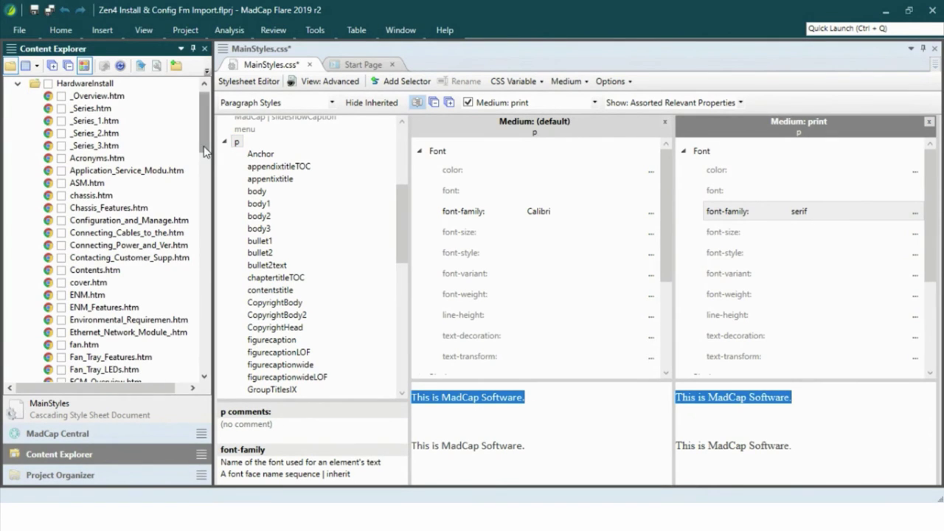
drag(204, 147, 207, 344)
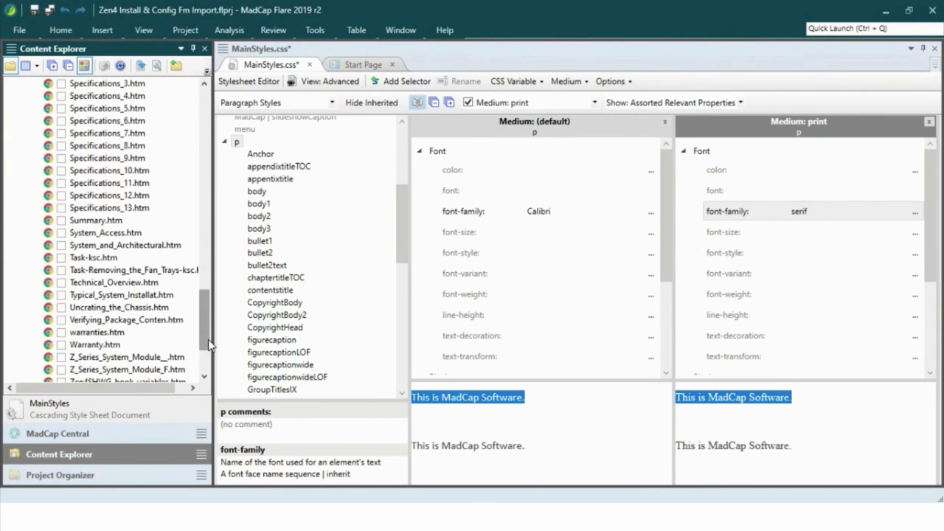
double_click(144, 248)
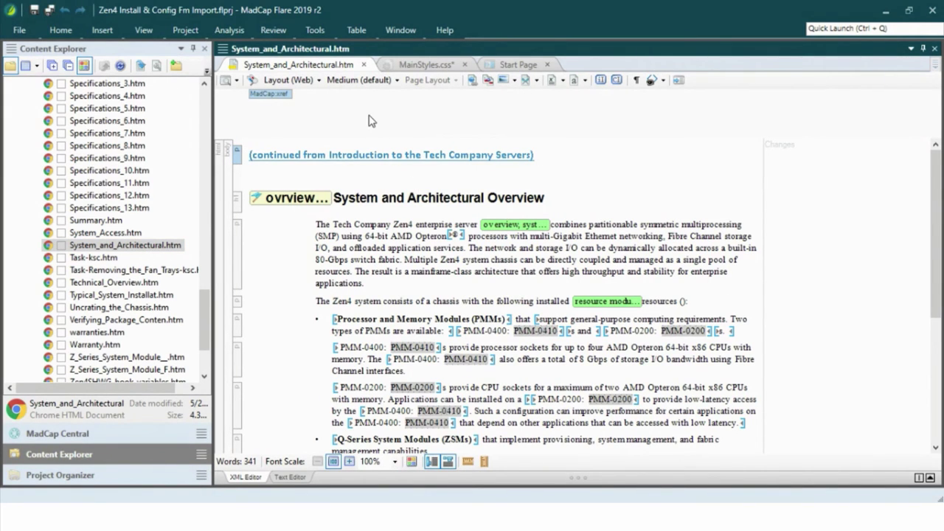
click(49, 10)
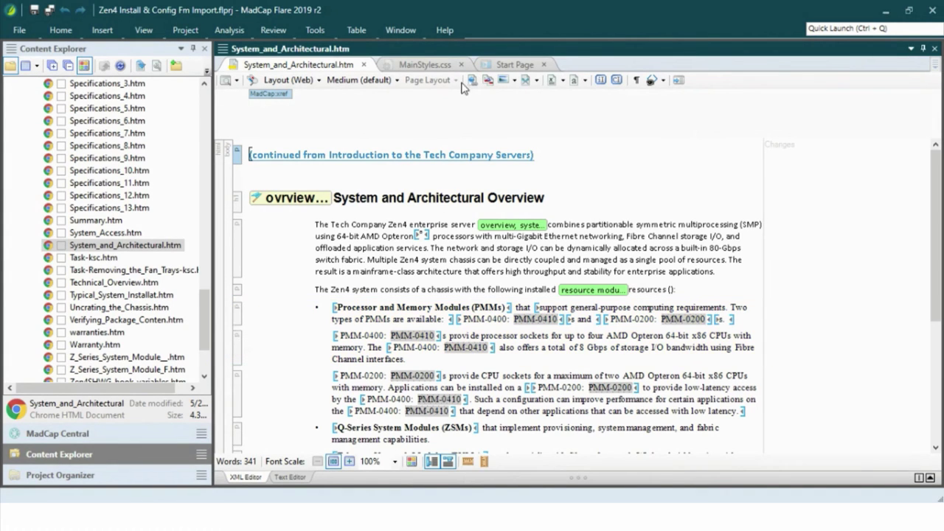
- In MainStyles.css, give p.bullet1 Calibri for the default medium and serif for print, then save
click(419, 65)
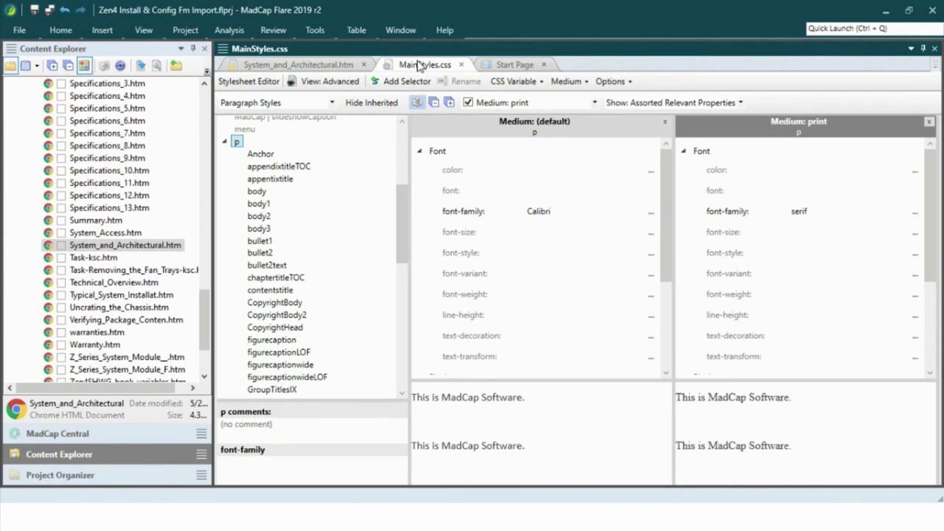
click(259, 241)
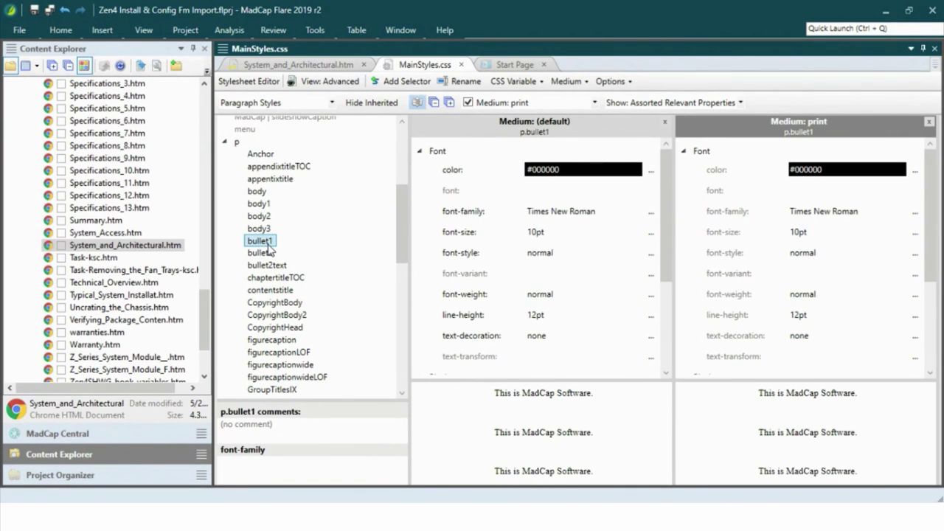
click(650, 212)
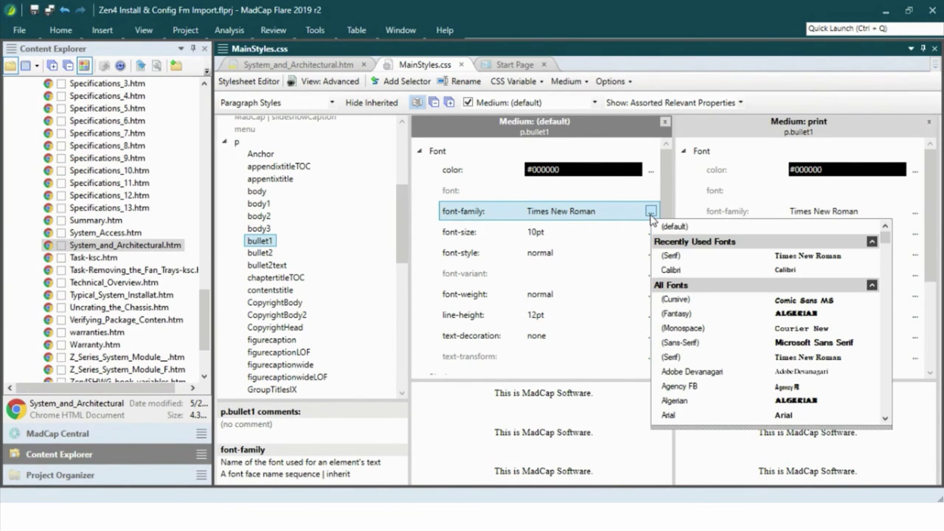
click(870, 269)
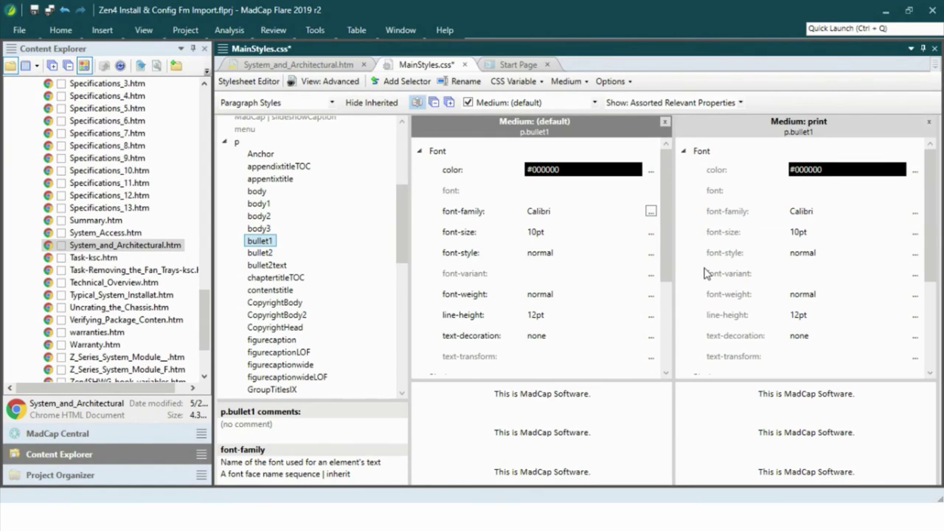
click(914, 211)
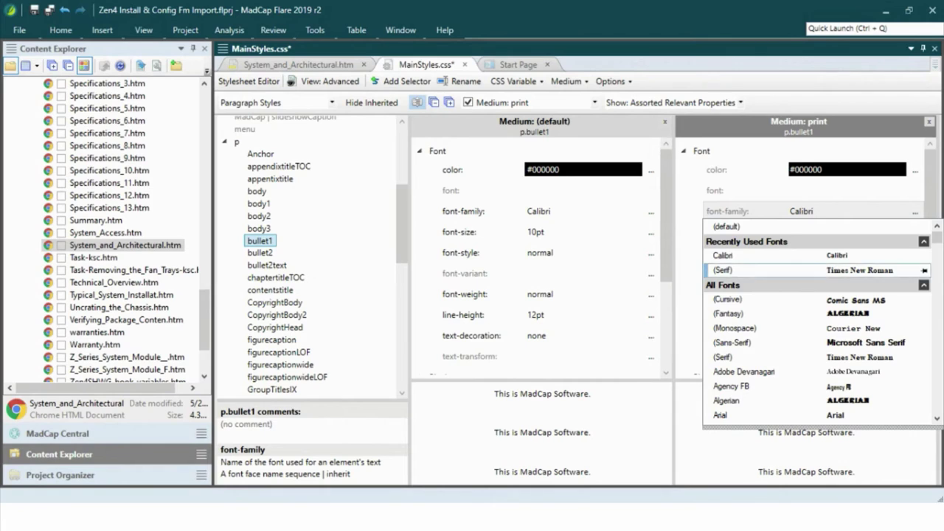
click(832, 270)
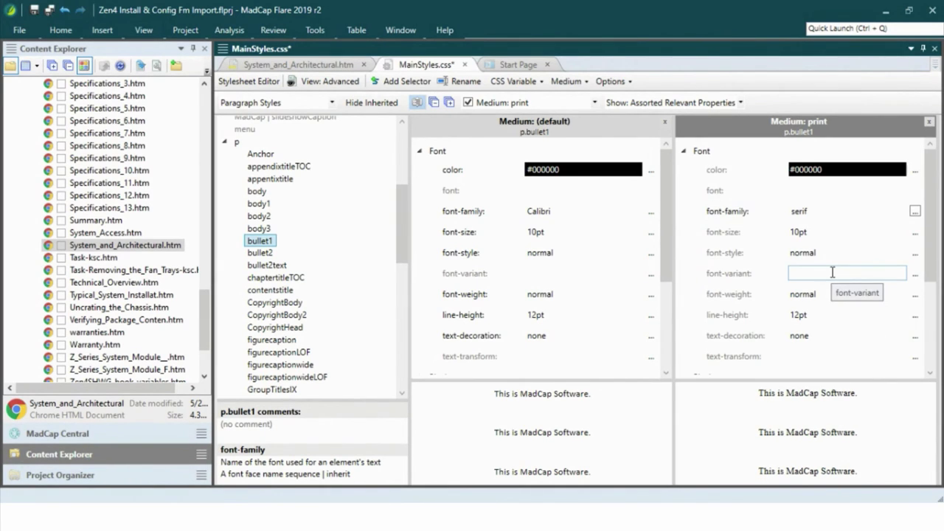
click(49, 14)
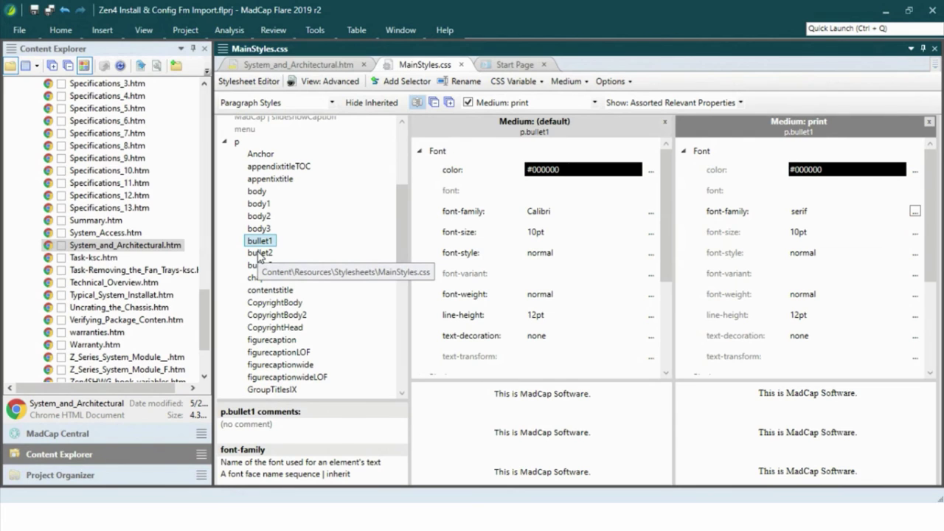
- Return to the System_and_Architectural.htm topic and scroll down through its bulleted list
click(303, 65)
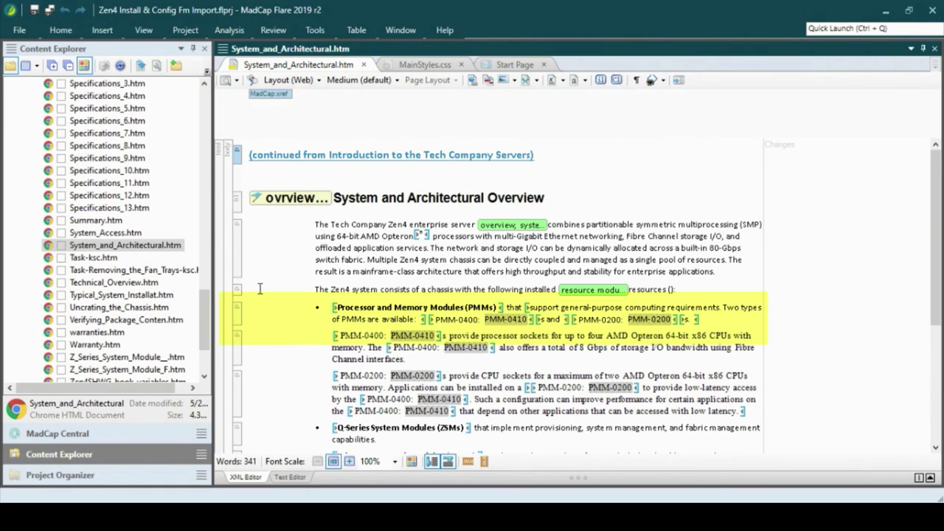
scroll(259, 288, down, 5)
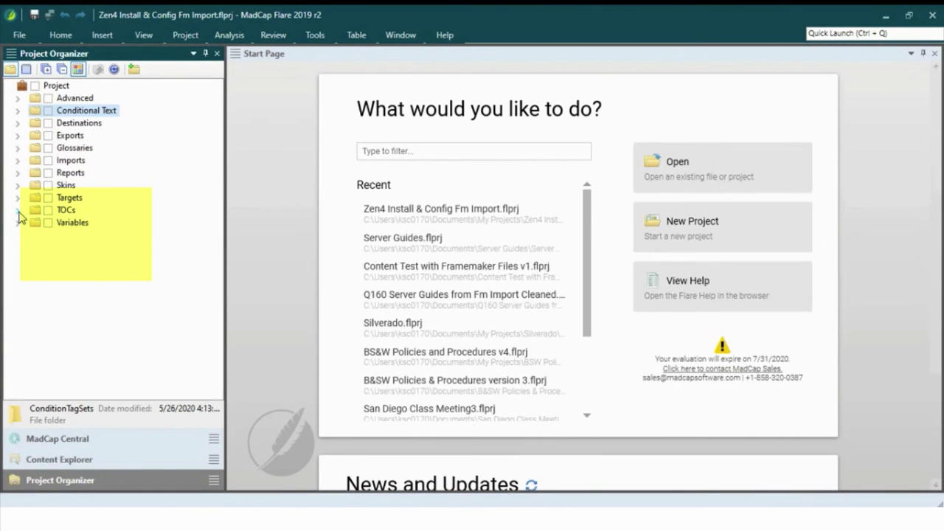
- Expand Targets and TOCs, and open TestHTML5 (Master) in the TOC Editor
click(18, 198)
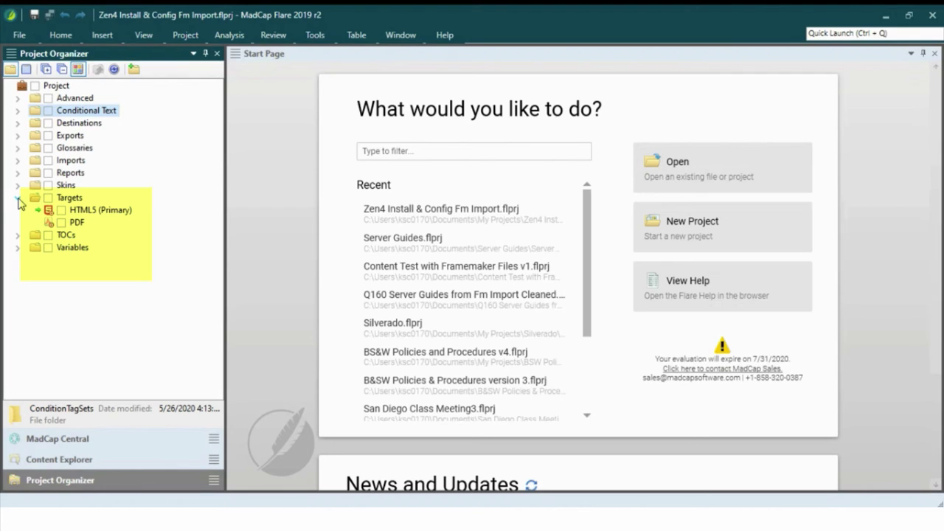
click(17, 236)
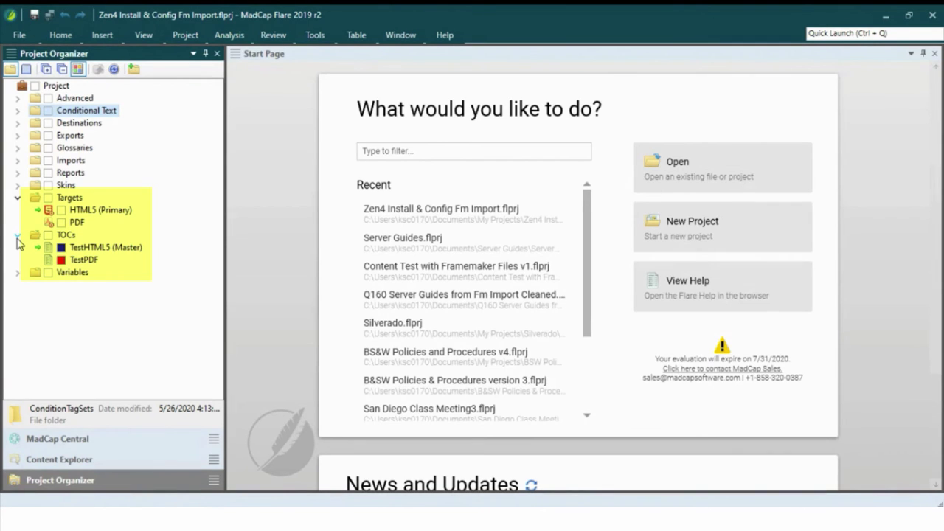
double_click(105, 247)
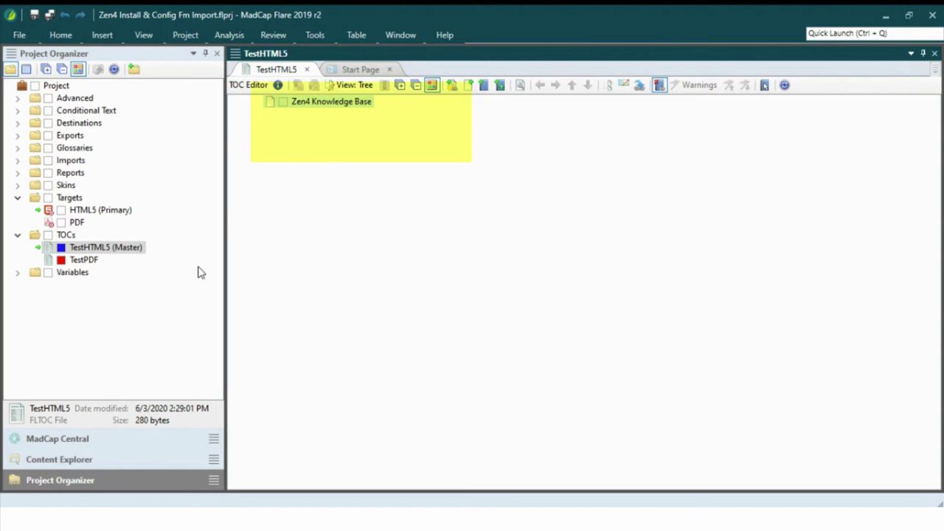
- Add System and Architectural Overview from HardwareInstall, nested under Zen4 Knowledge Base
click(111, 459)
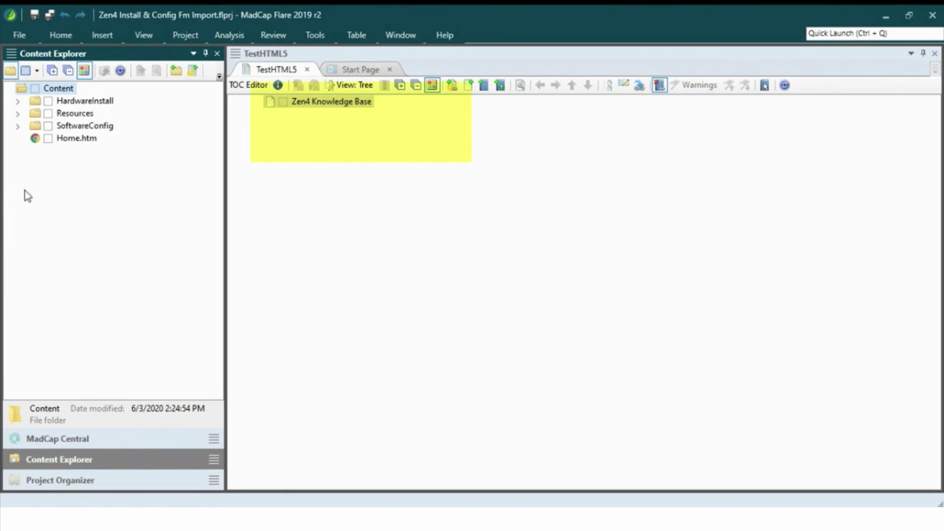
click(16, 101)
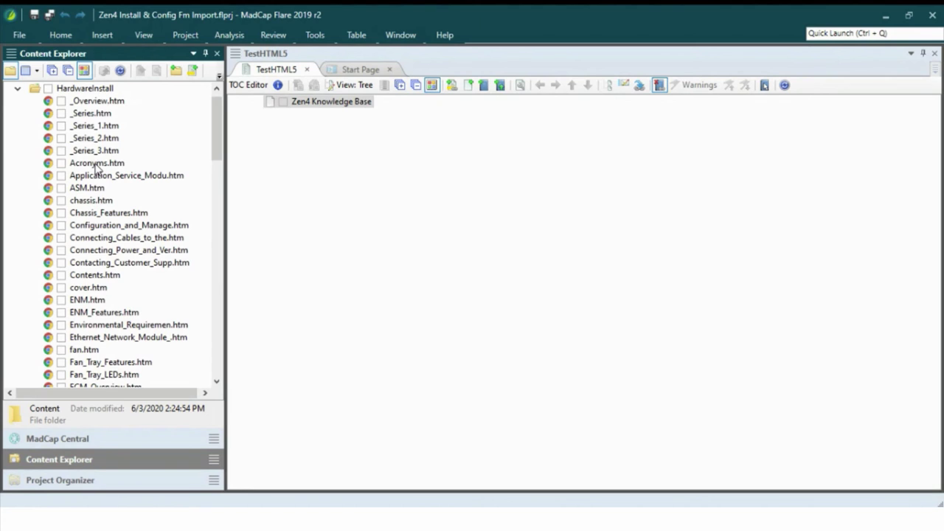
scroll(96, 168, down, 15)
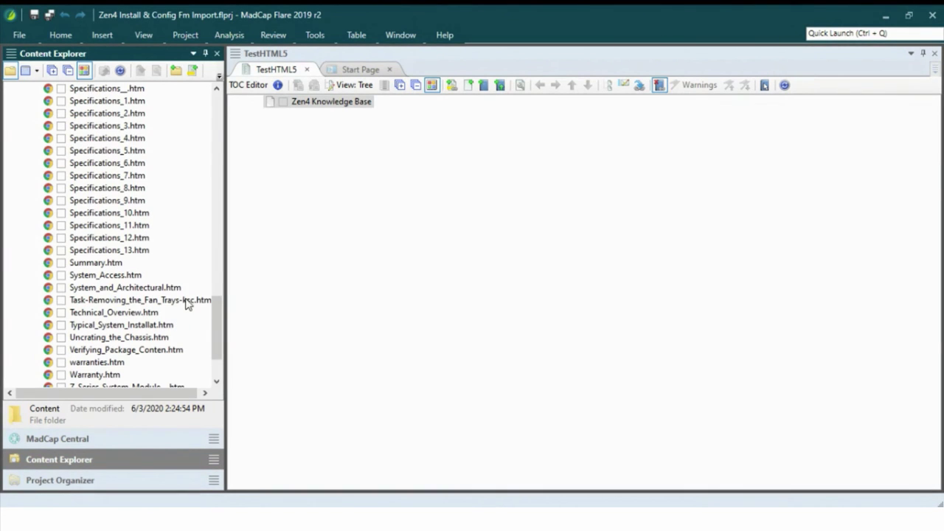
drag(171, 289, 332, 126)
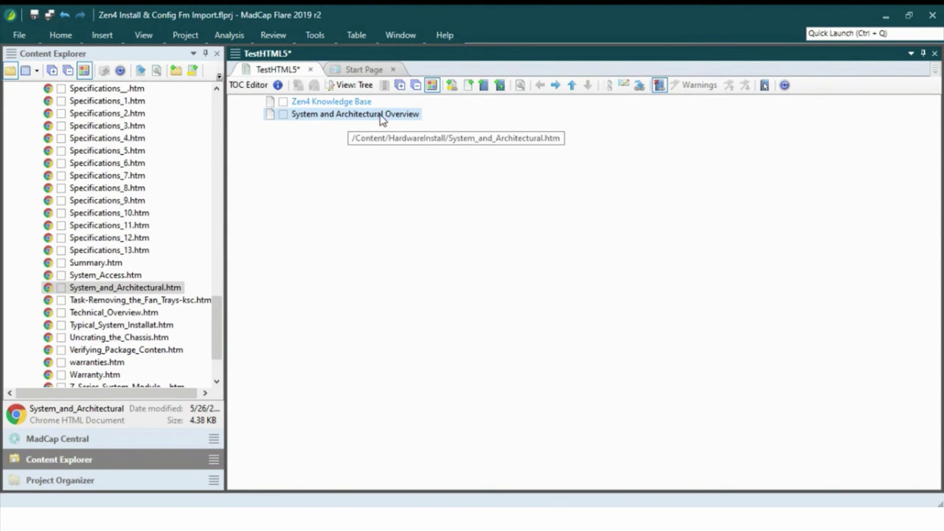
click(555, 87)
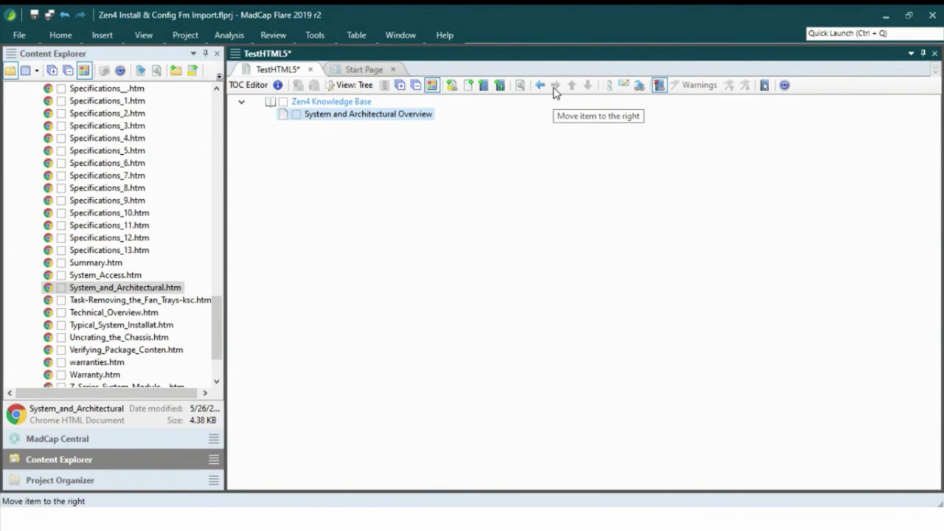
- Add Technical Overview after System and Architectural Overview, and nest PMM LEDs under it
drag(114, 312, 331, 189)
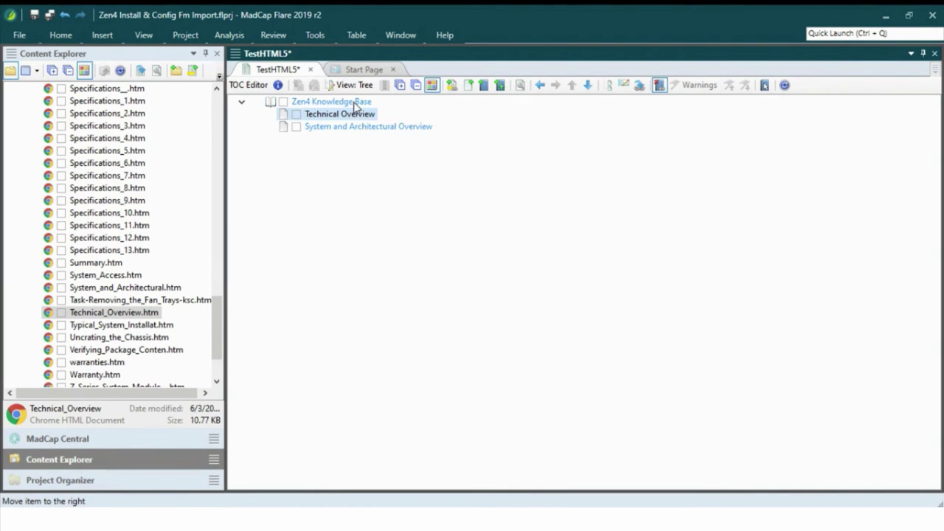
drag(358, 118, 358, 150)
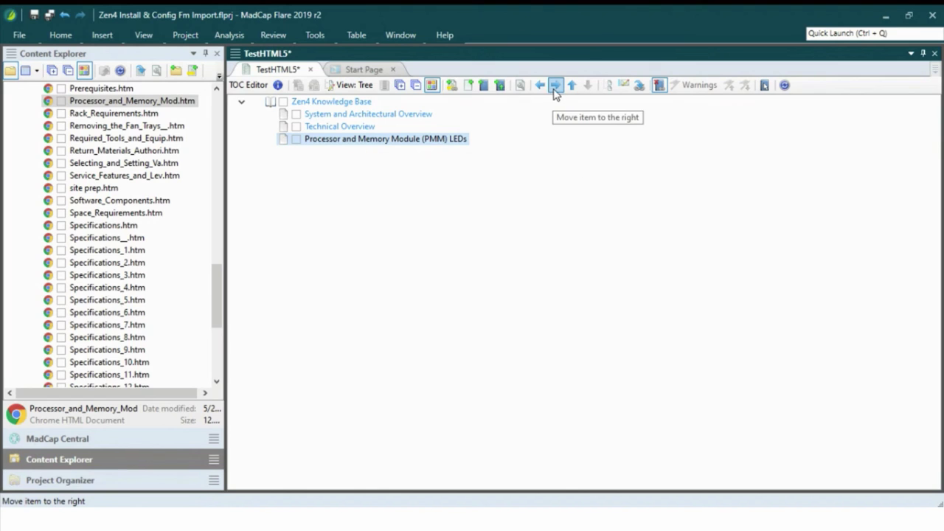
click(556, 86)
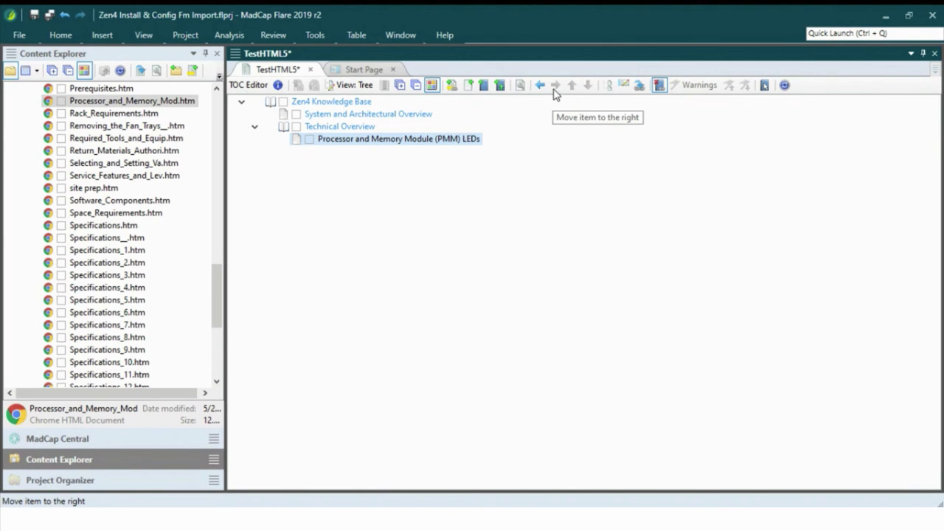
- Add the Operation topic and move it down twice, placing it below Technical Overview
scroll(129, 162, up, 2)
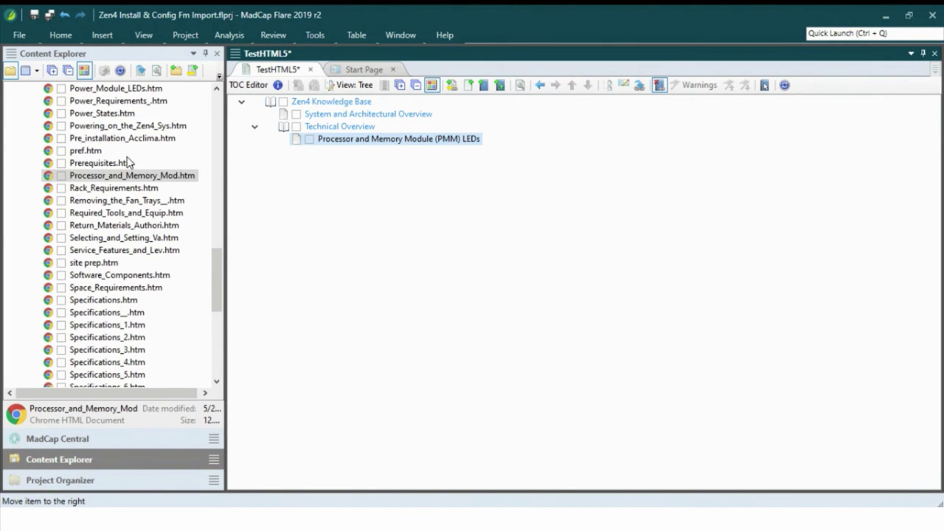
scroll(129, 162, up, 8)
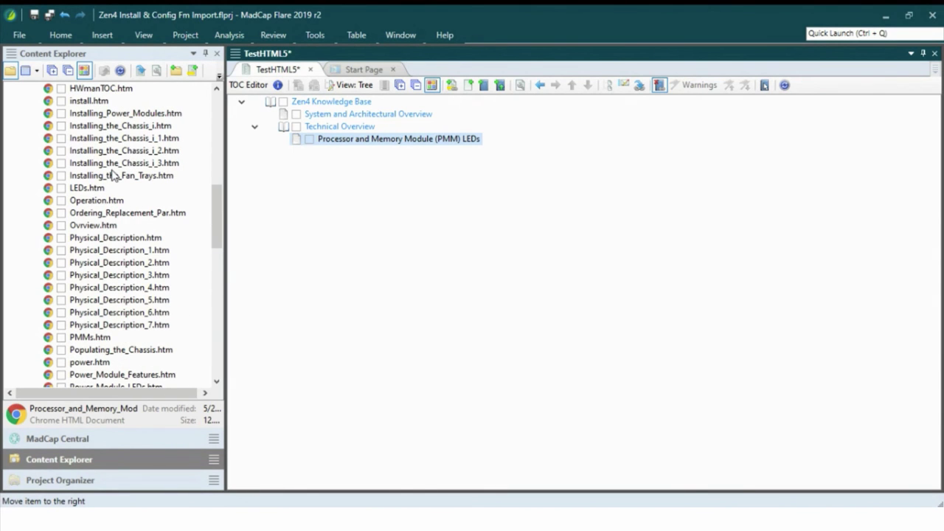
drag(116, 208, 309, 213)
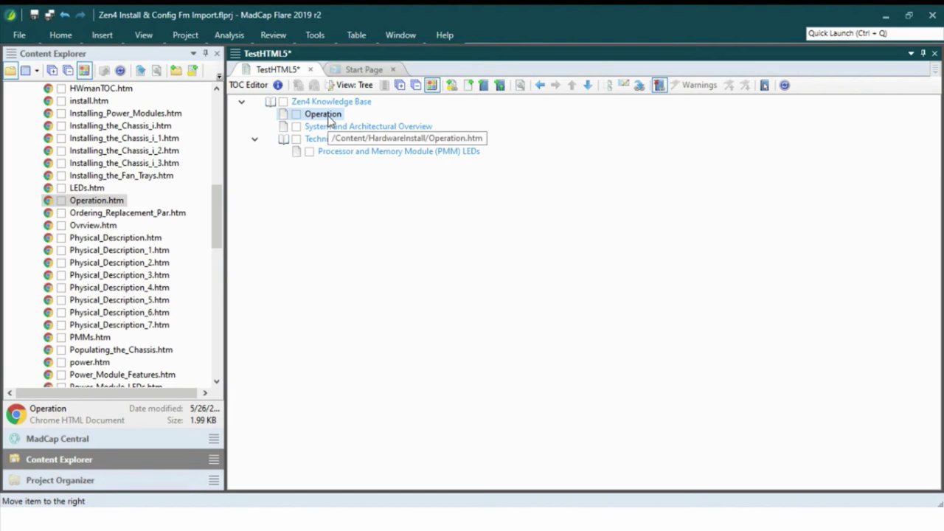
click(589, 87)
click(588, 87)
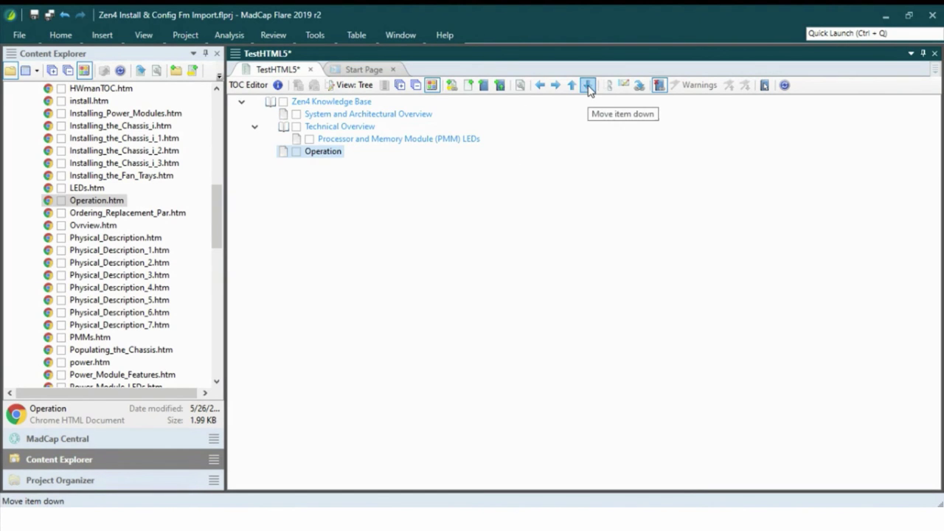
- Add Typical System Installation from the SoftwareConfig folder to the TOC
scroll(111, 221, up, 10)
click(18, 99)
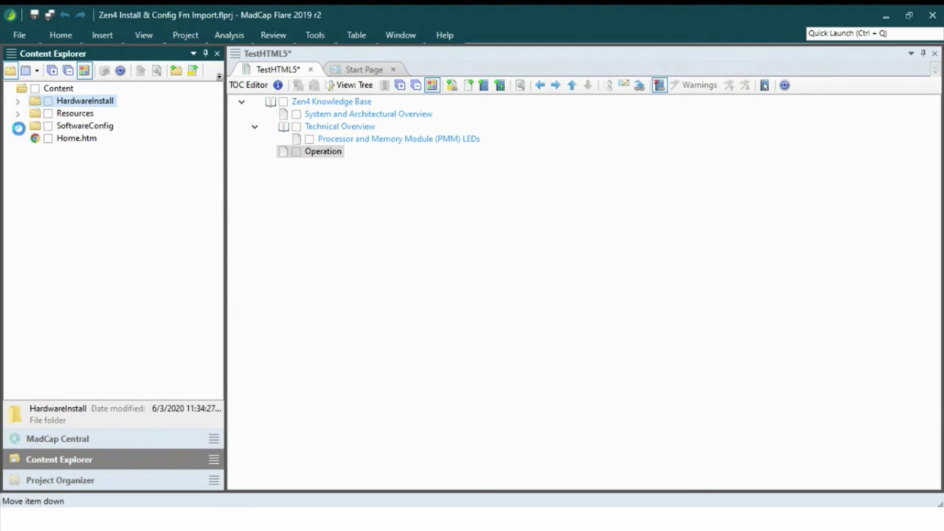
click(19, 127)
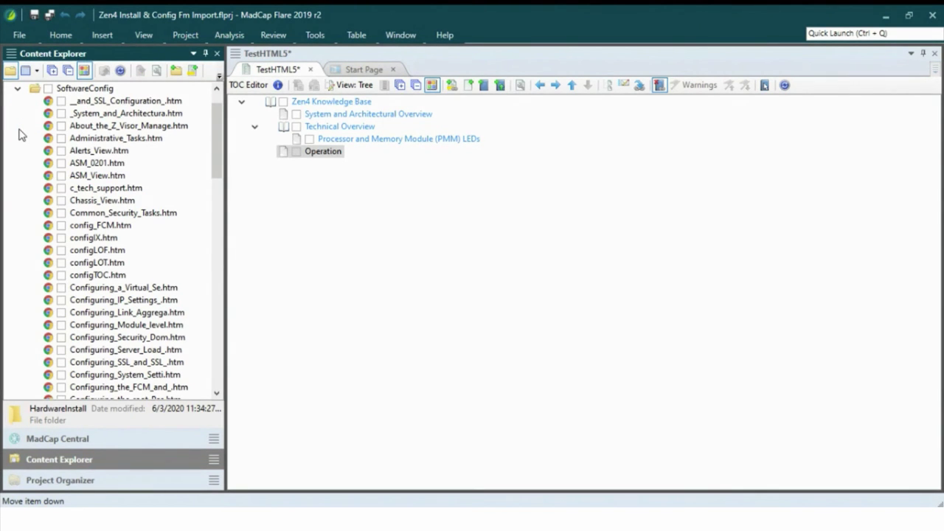
drag(217, 140, 232, 349)
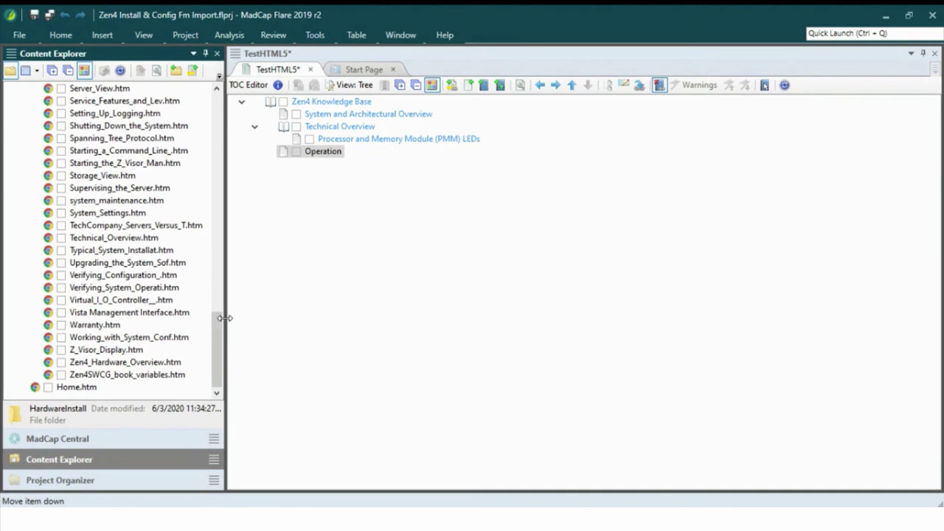
drag(137, 251, 315, 198)
- Rename the TestPDF TOC to TestPDFhardware by appending 'Hardware' to its name
drag(315, 197, 315, 197)
click(87, 478)
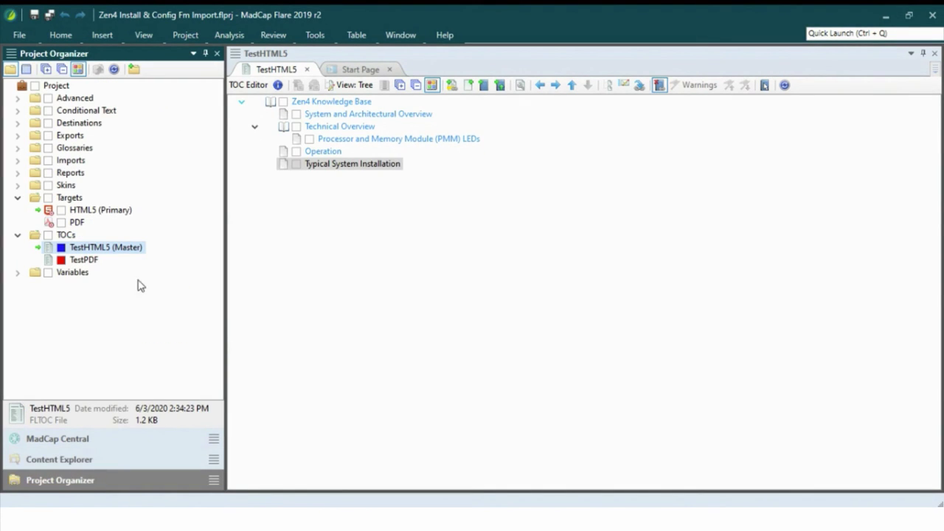
right_click(90, 263)
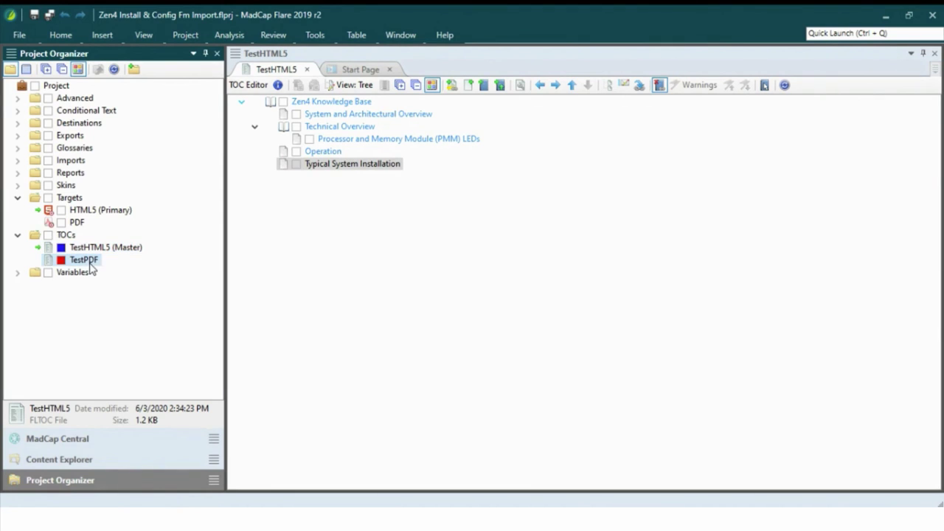
click(131, 375)
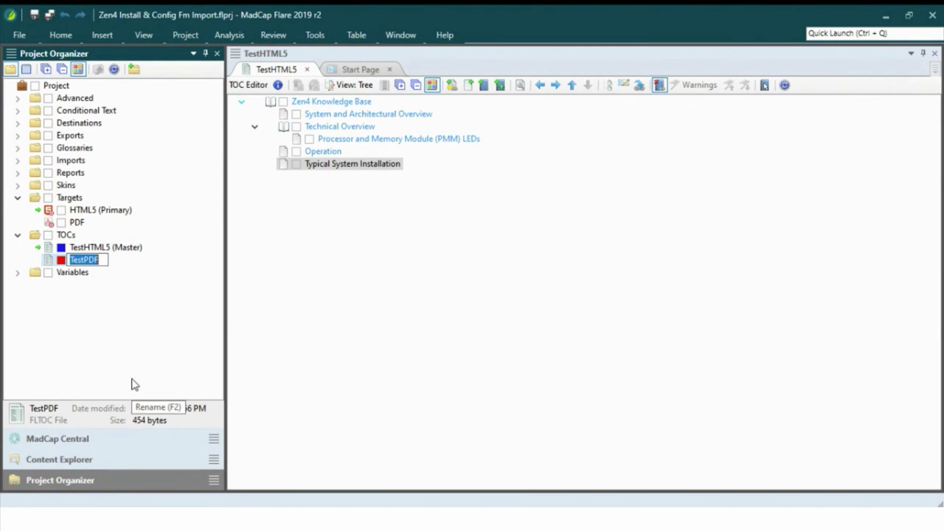
click(101, 260)
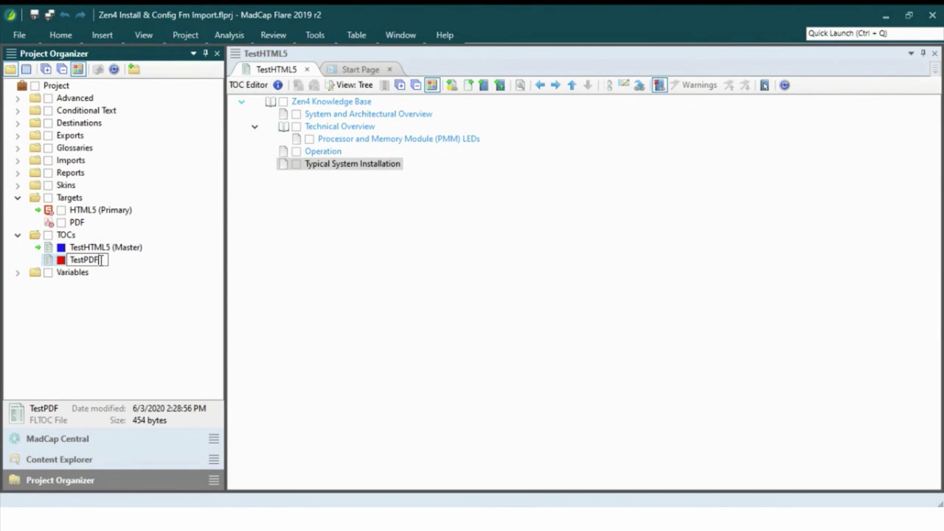
text(Hardware)
click(434, 356)
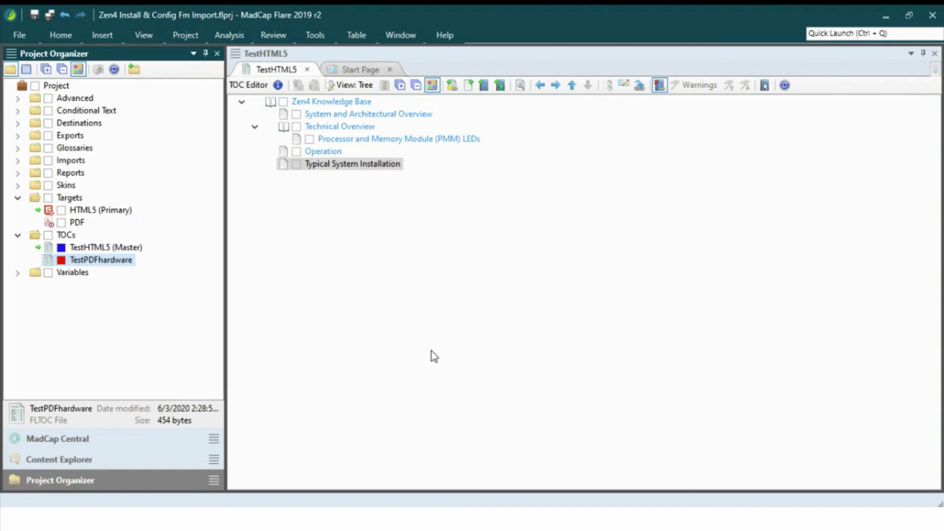
- Open the TestPDFhardware TOC and add Typical System Installation under Contents
double_click(125, 263)
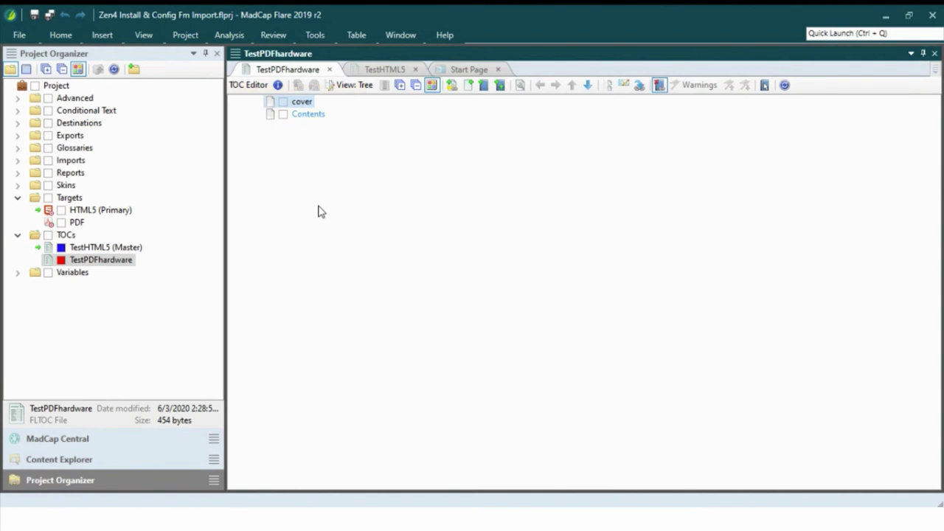
click(92, 465)
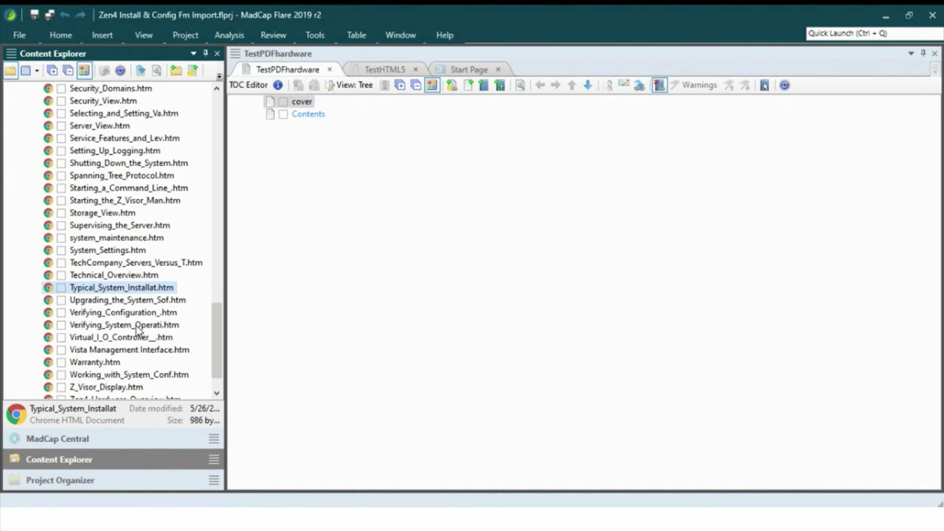
drag(129, 287, 379, 208)
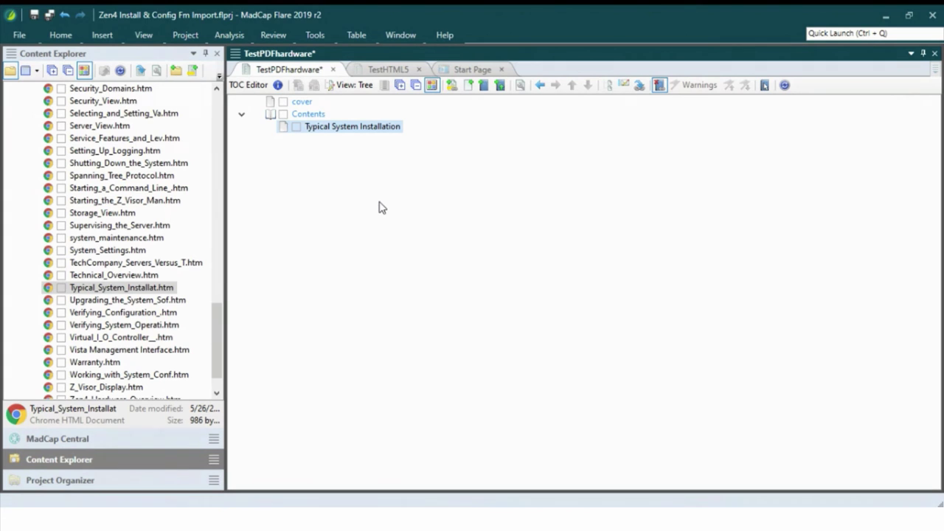
- Add System and Architectural Overview from HardwareInstall and move it above Typical System Installation
scroll(85, 267, up, 15)
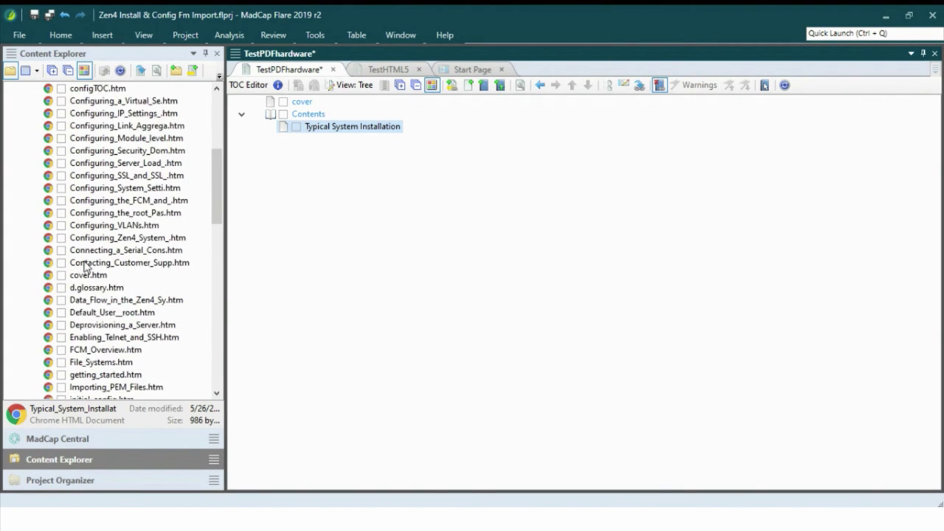
scroll(83, 265, up, 10)
click(20, 103)
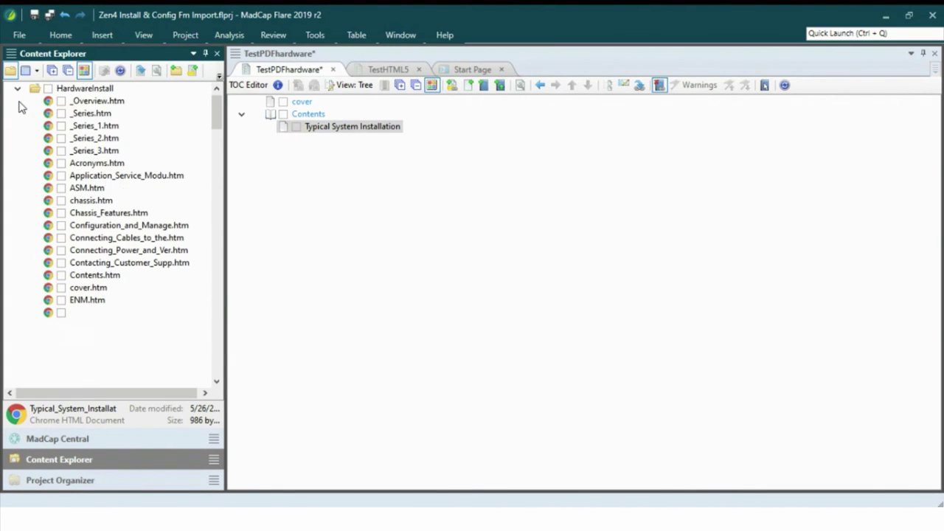
scroll(109, 299, down, 18)
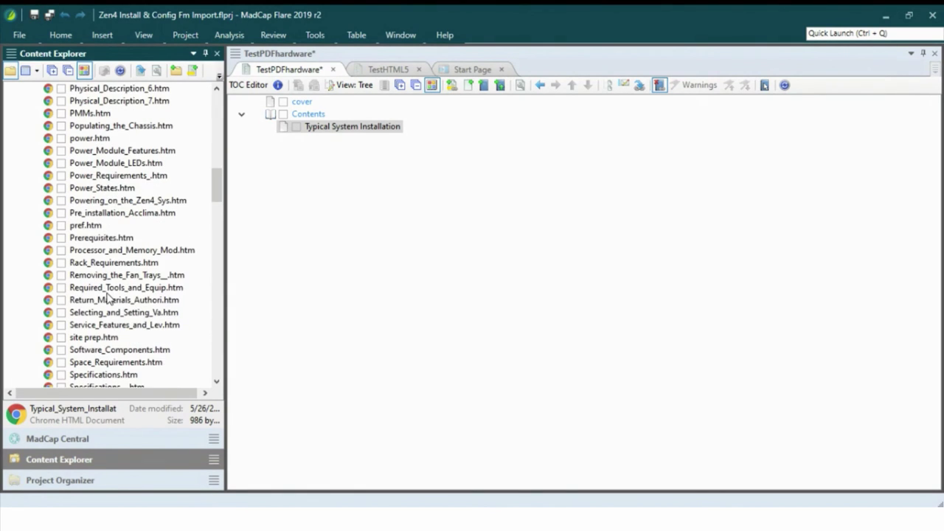
scroll(109, 298, down, 6)
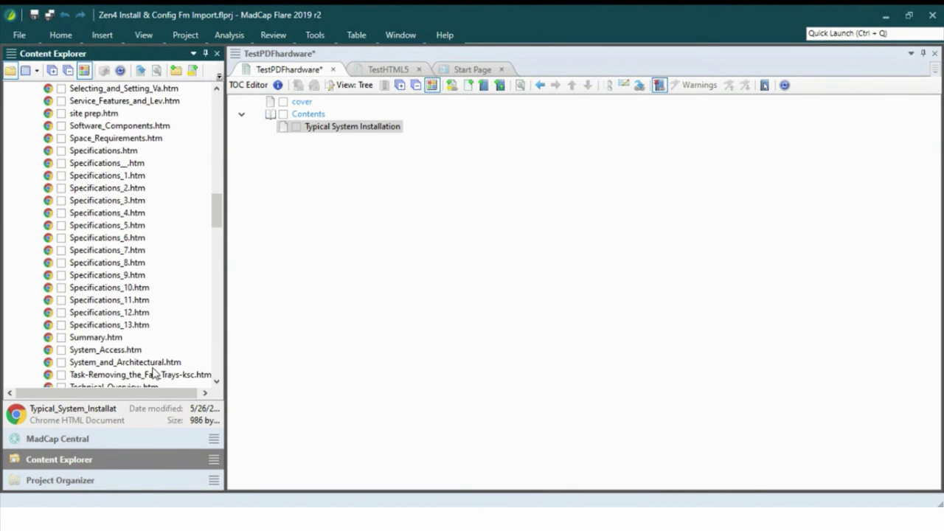
drag(151, 362, 331, 177)
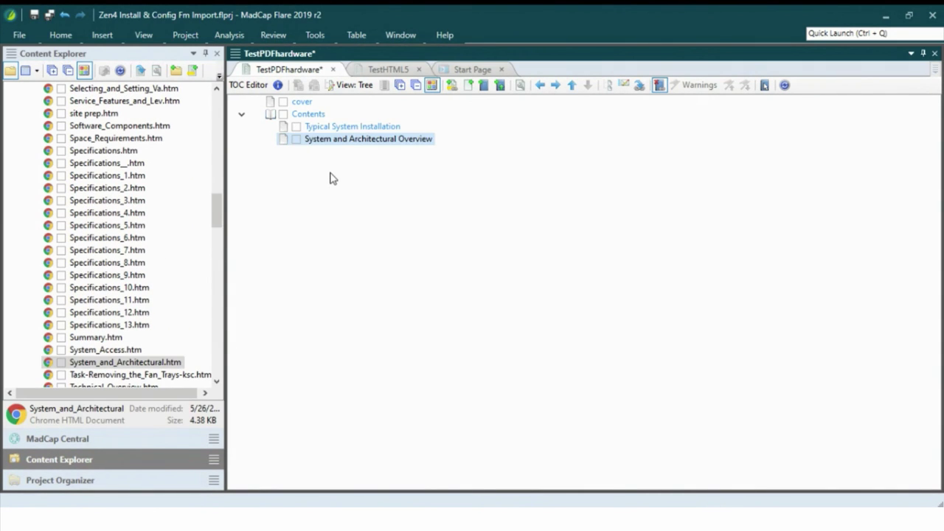
click(572, 85)
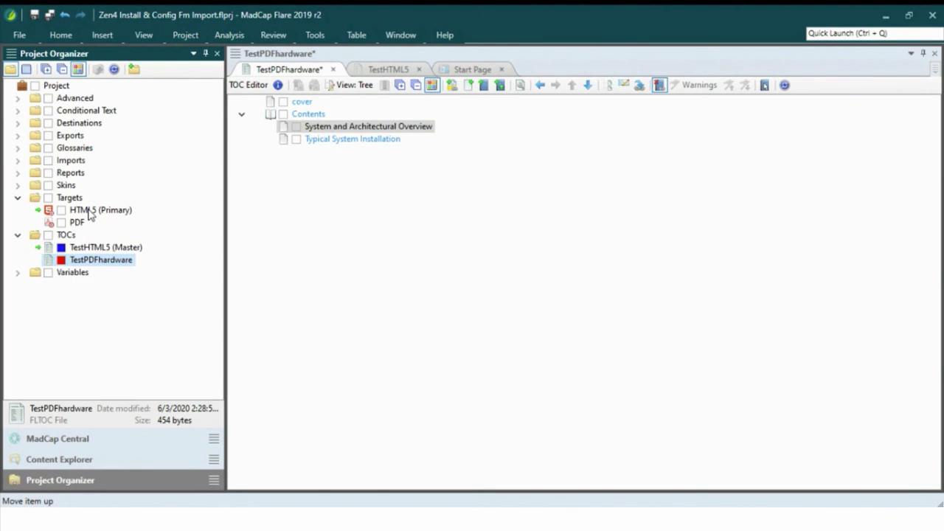
- Open the HTML5 (Primary) target, review General, and change the skin to HTML5 - Side Navigation
double_click(88, 210)
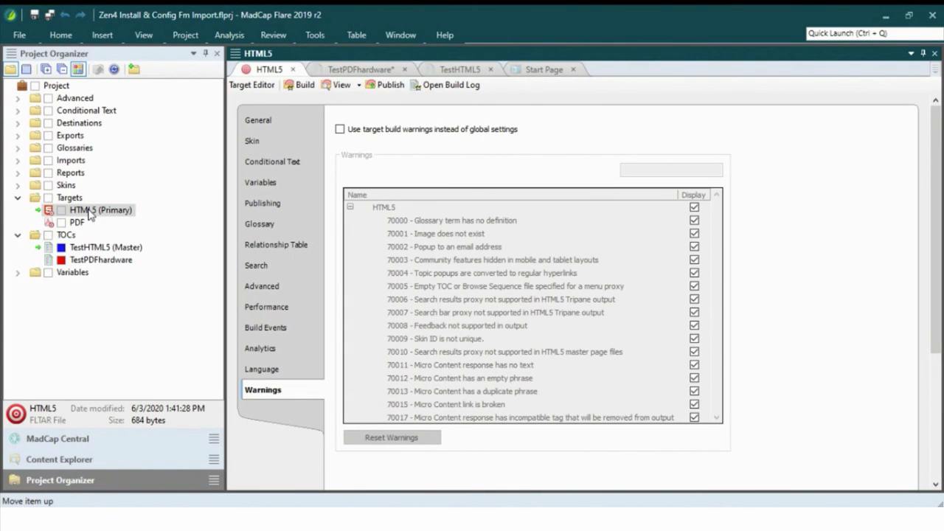
click(306, 125)
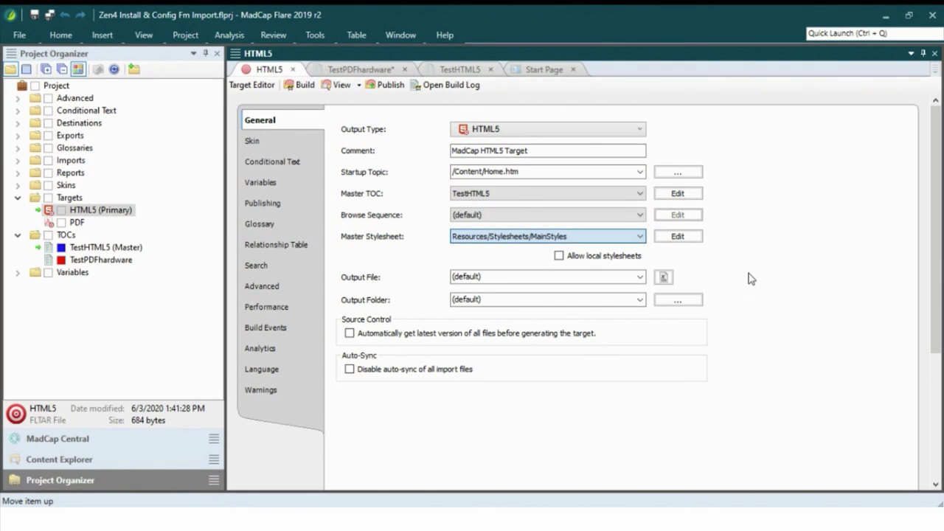
click(263, 144)
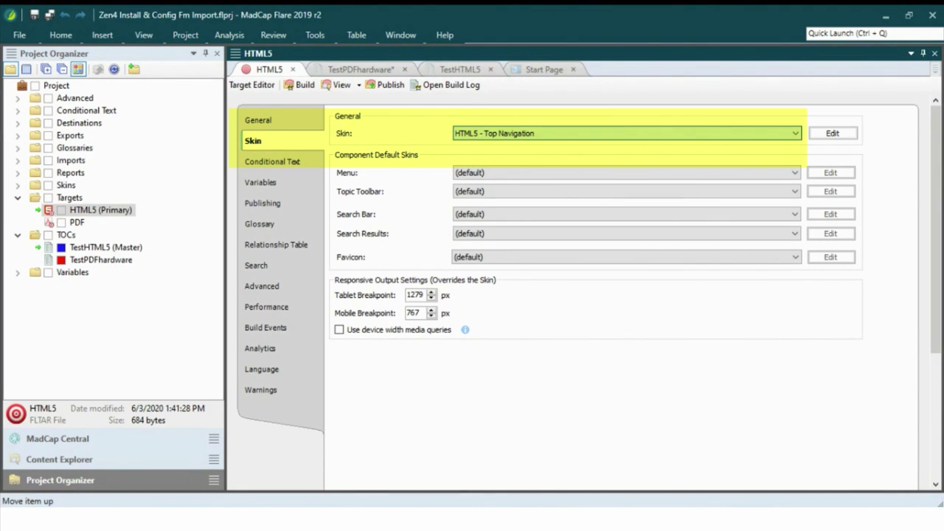
key(Up)
- Open the PDF target and review its General, Variables and PDF Options tabs
click(79, 221)
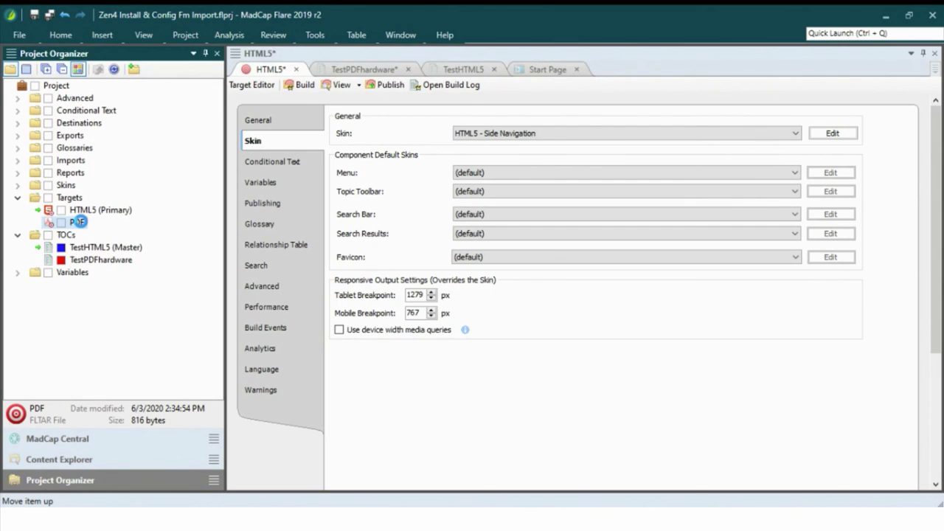
double_click(79, 221)
click(272, 126)
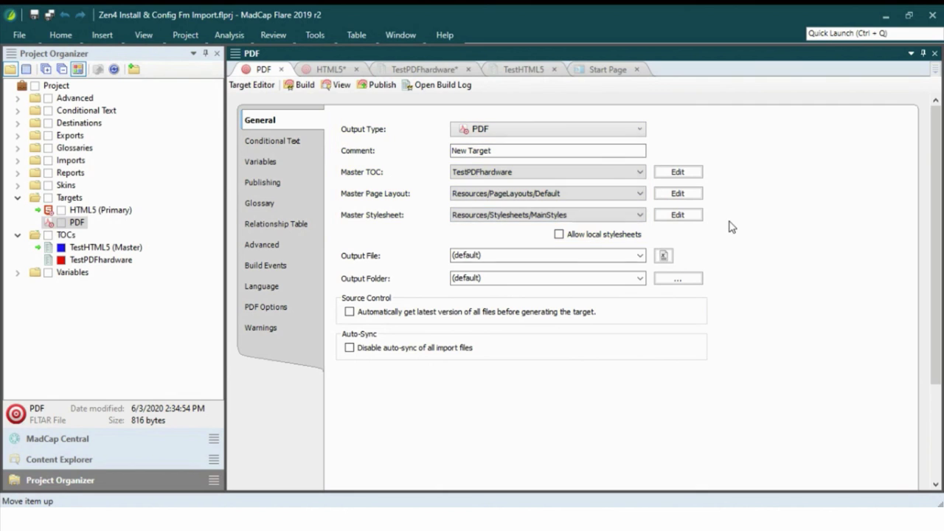
click(273, 165)
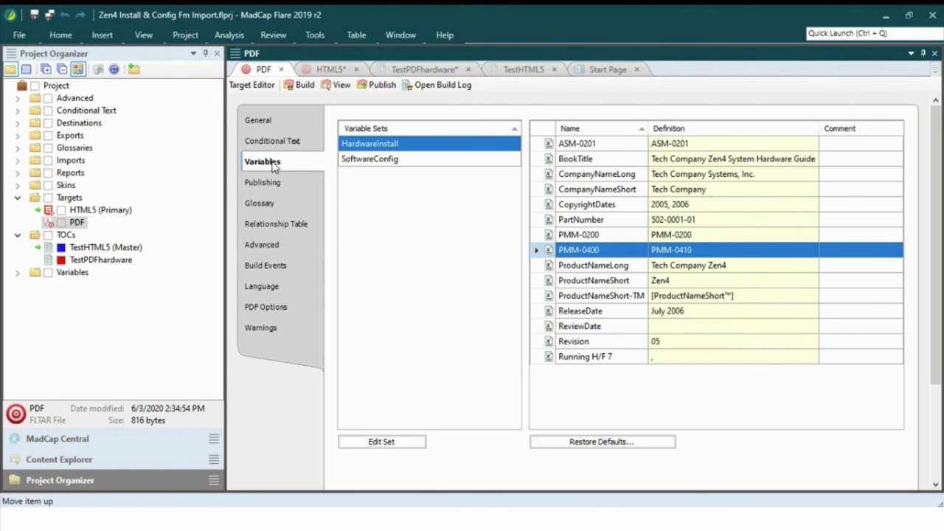
click(269, 308)
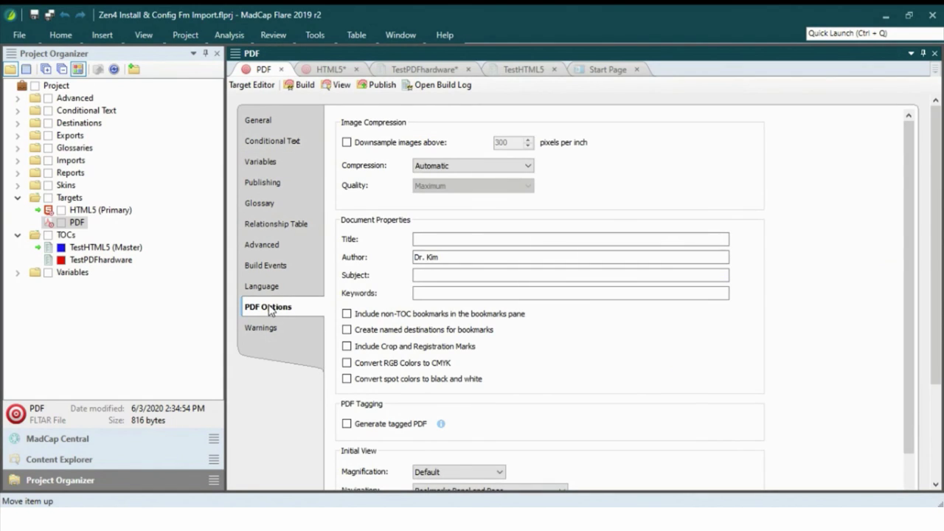
scroll(685, 182, down, 3)
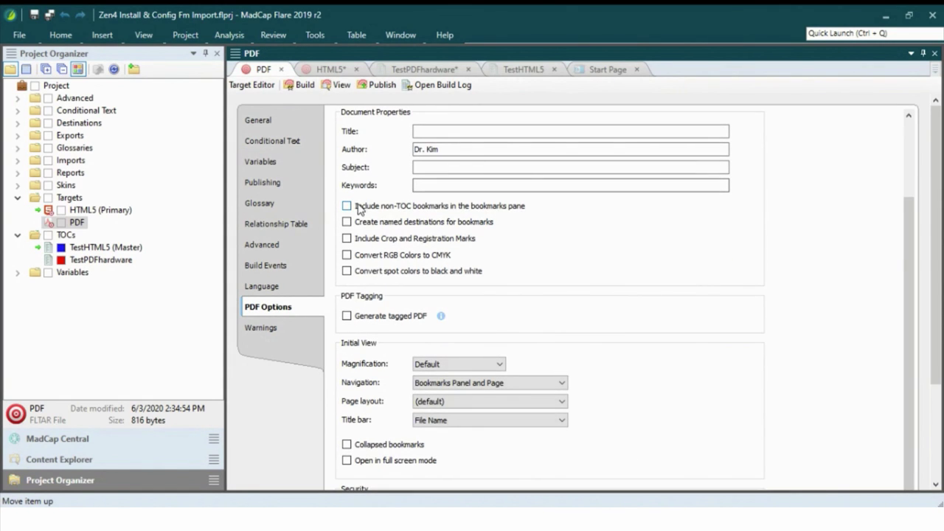